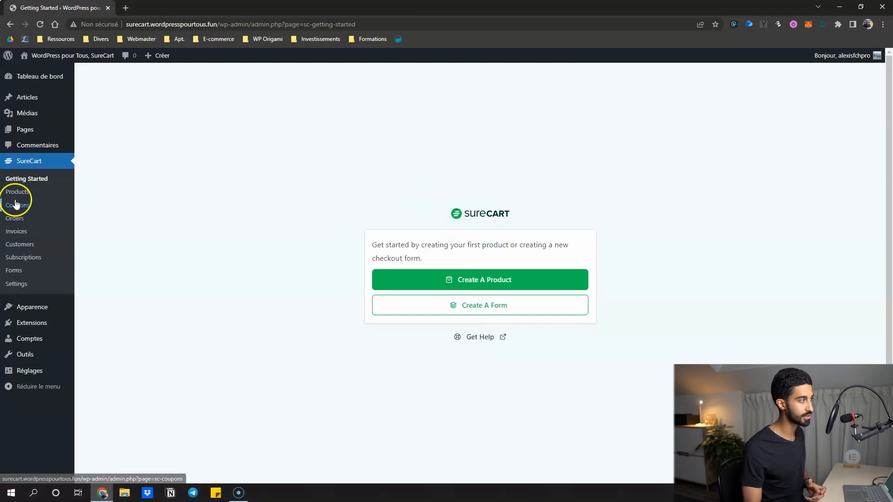
Start a new SureCart product and name it "Formation Yoga".
left_click(9, 272)
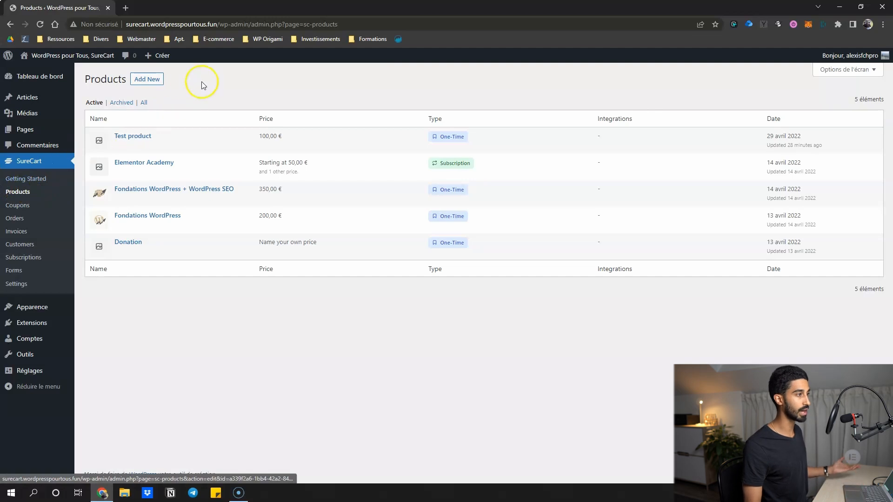
left_click(147, 78)
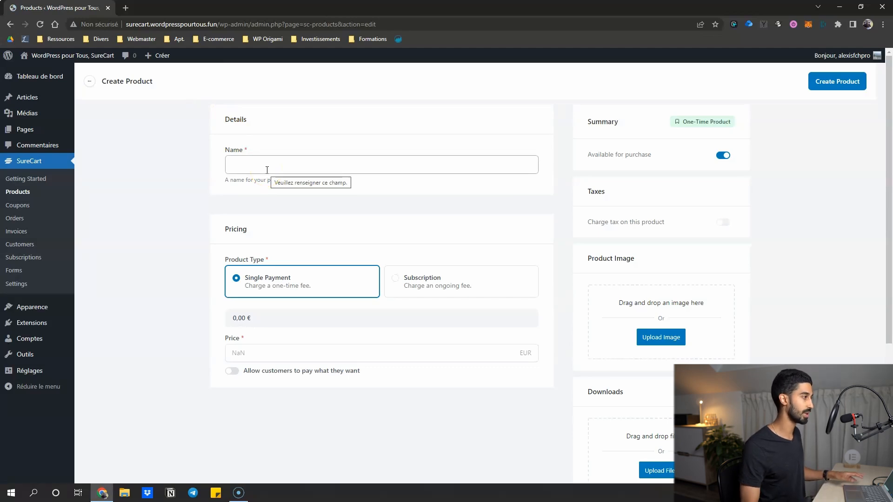
left_click(267, 170)
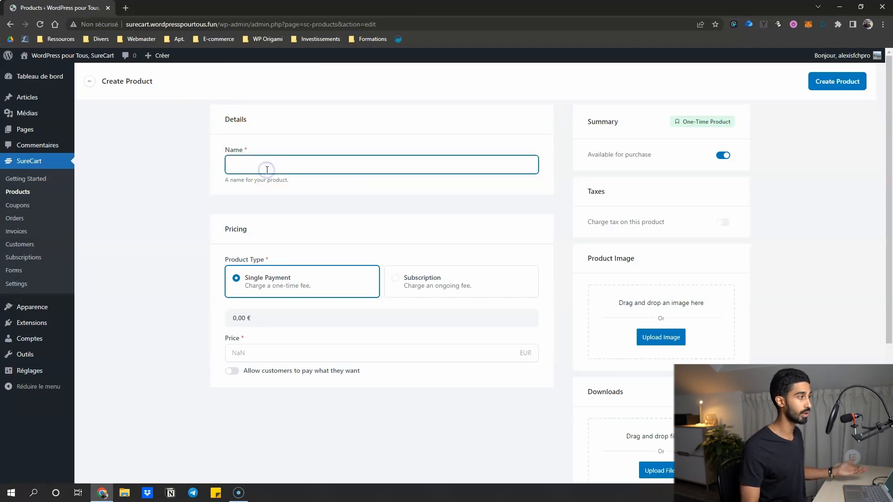
type("Formation Yoga")
Set the product's single-payment price to 50 EUR.
scroll(451, 164, "down", 1)
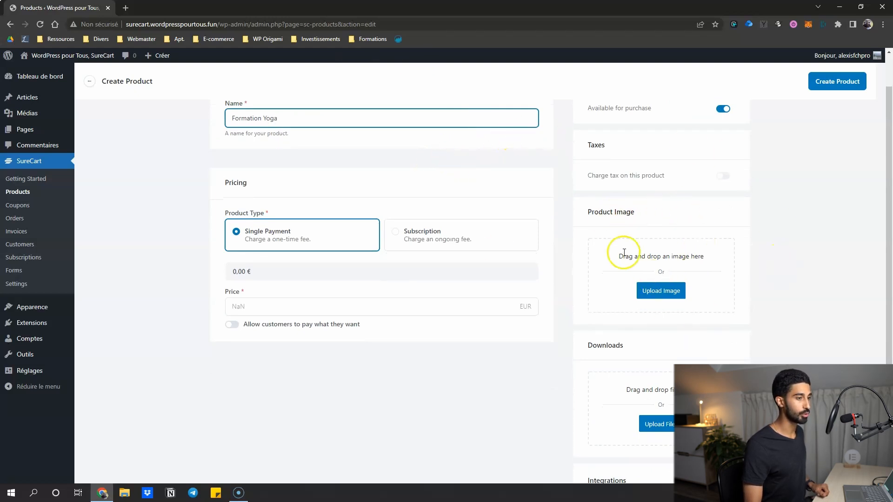
scroll(636, 231, "up", 1)
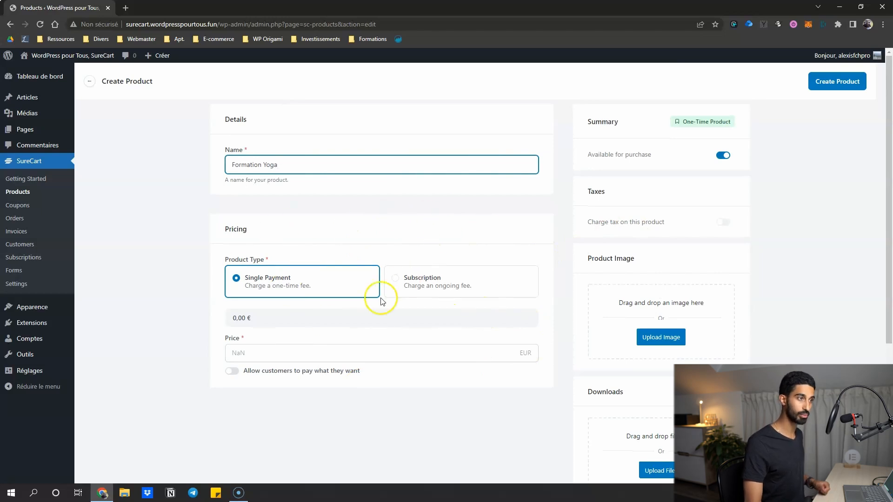
scroll(604, 260, "down", 4)
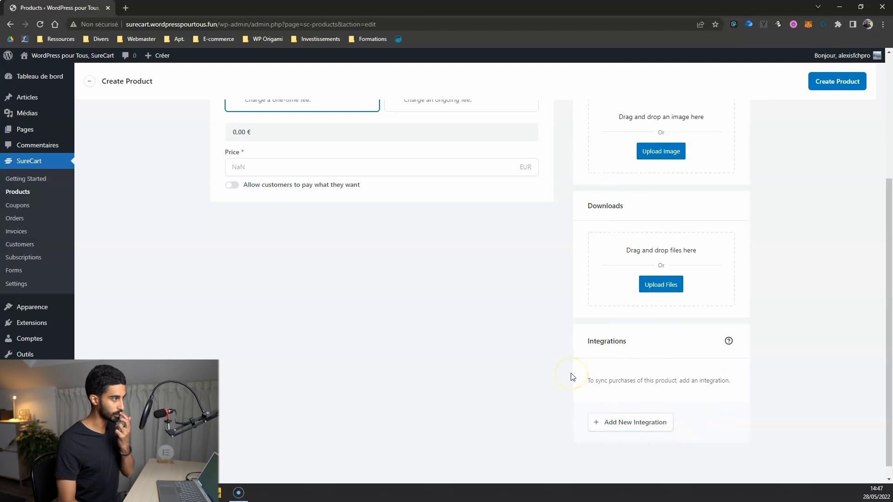
scroll(562, 354, "up", 4)
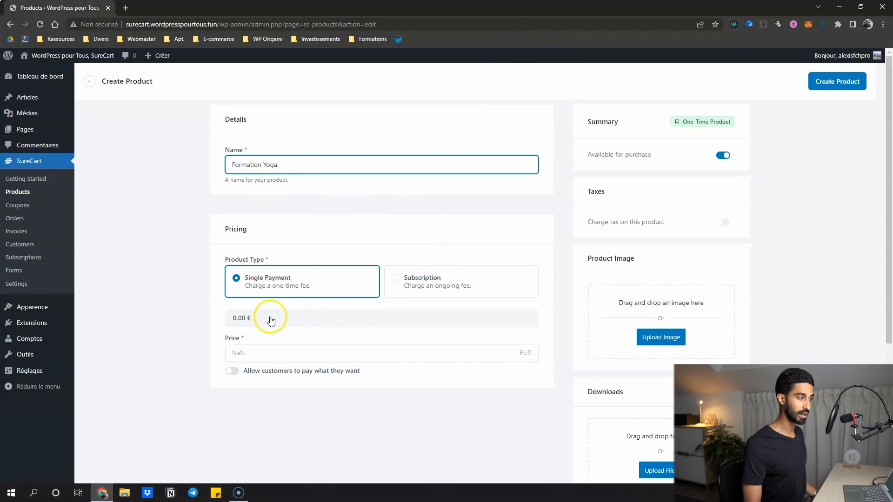
left_click(321, 349)
type("50")
left_click(382, 404)
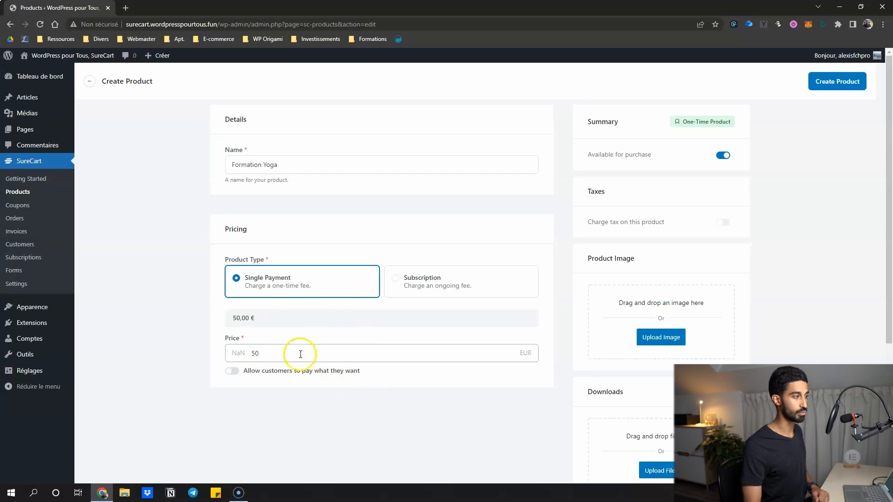
Try the Subscription product type and inspect its payment interval choices and free trial days.
left_click(408, 286)
scroll(279, 344, "down", 2)
left_click(268, 269)
left_click_drag(267, 270, 241, 268)
left_click(464, 271)
left_click(516, 274)
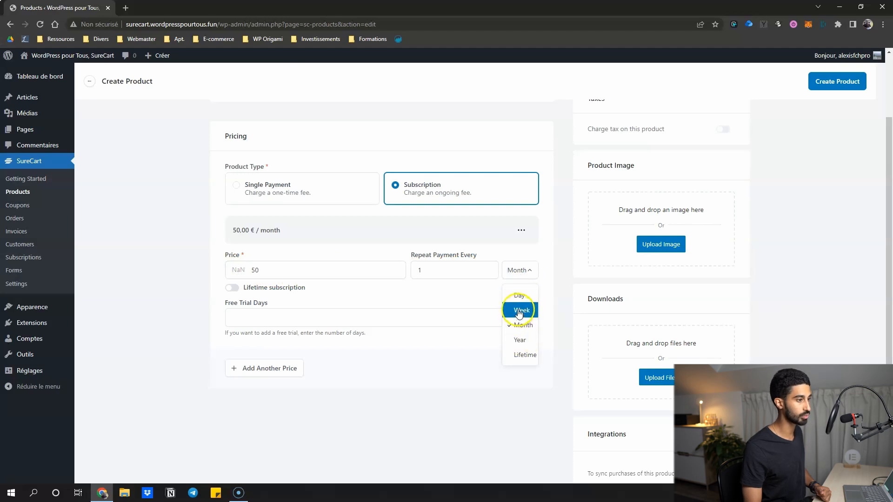
left_click(334, 318)
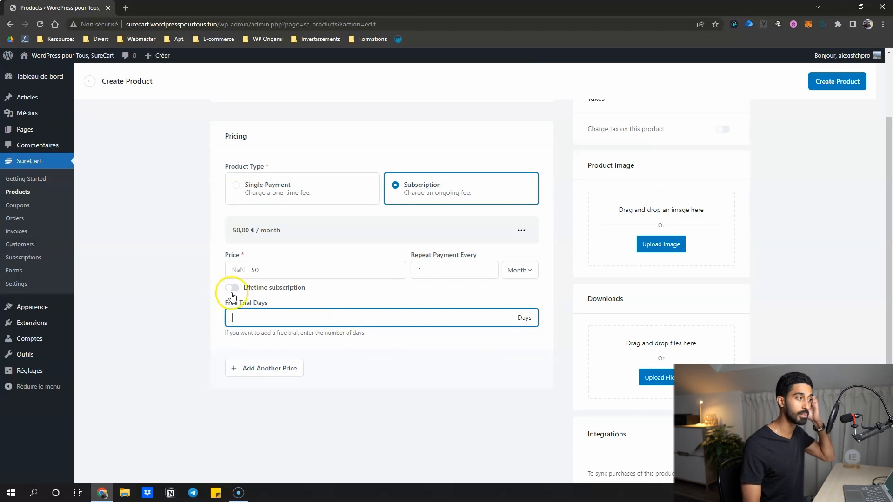
Add another price to the subscription and return the product type to Single Payment.
left_click(260, 369)
scroll(251, 344, "down", 1)
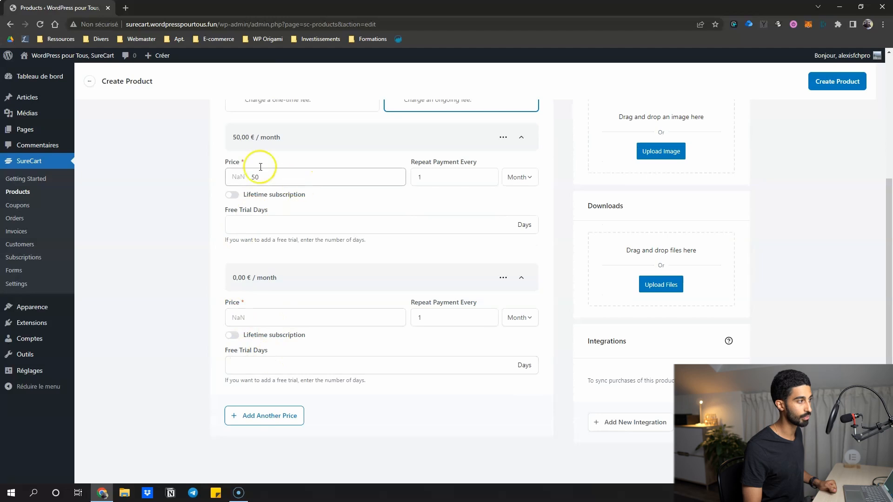
scroll(365, 307, "down", 1)
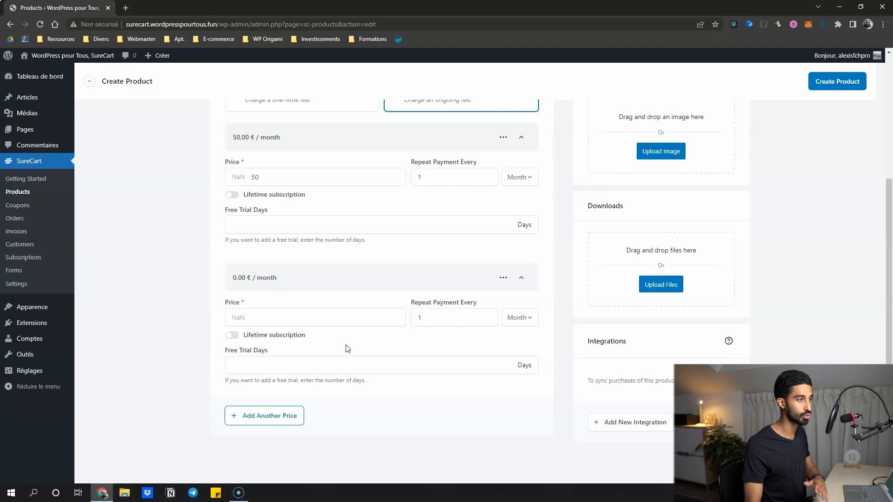
scroll(372, 207, "up", 2)
left_click(401, 197)
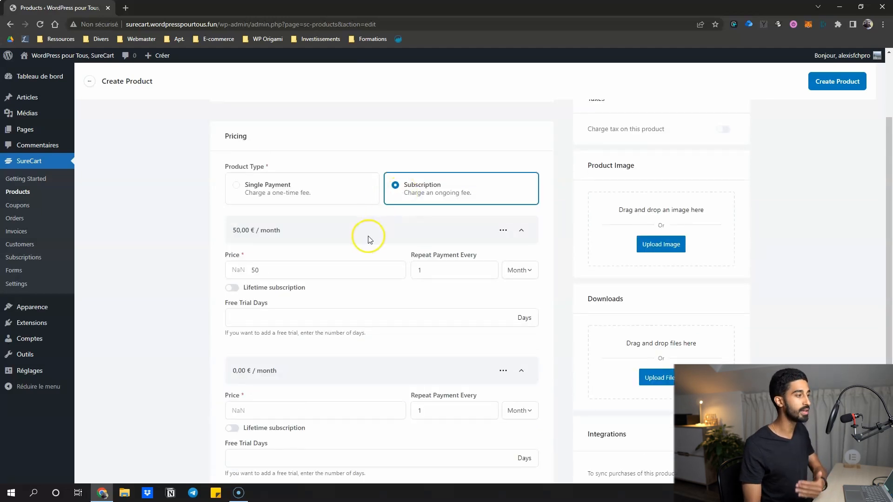
left_click(284, 191)
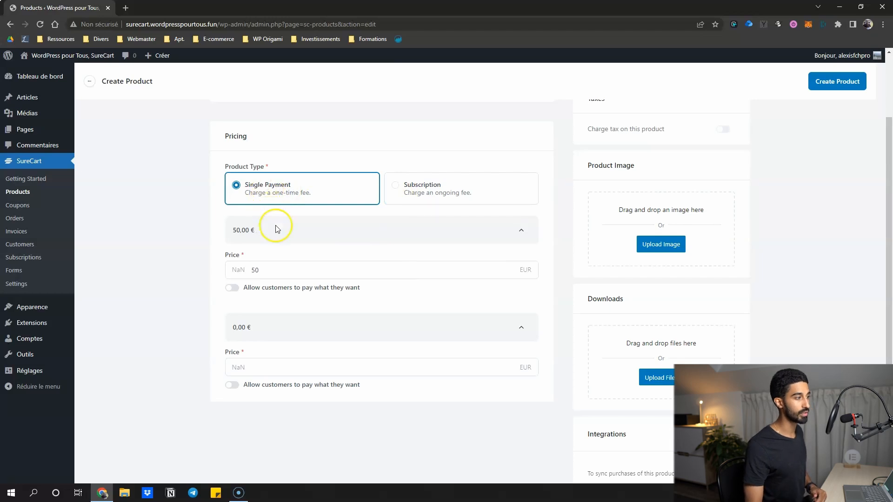
Try letting customers pay what they want, inspect the minimum and maximum amount fields, and turn the option back off.
left_click(231, 289)
left_click(247, 304)
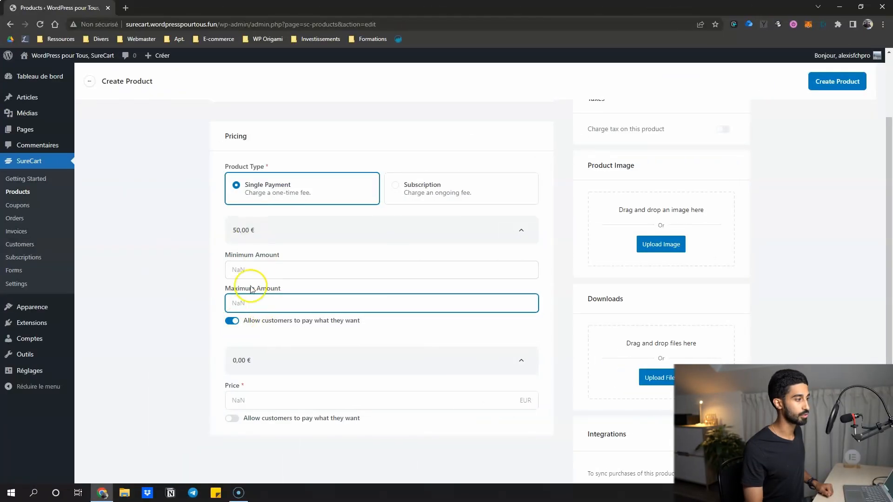
left_click(260, 272)
left_click(262, 297)
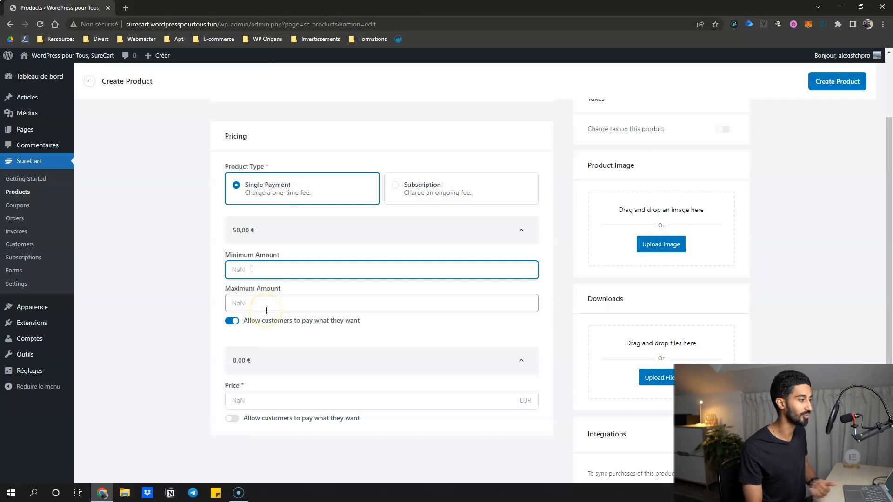
left_click(267, 307)
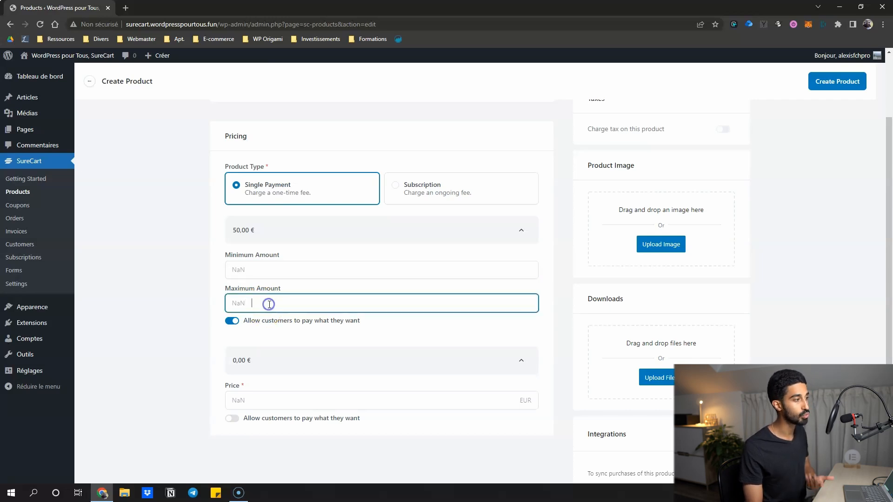
left_click(232, 321)
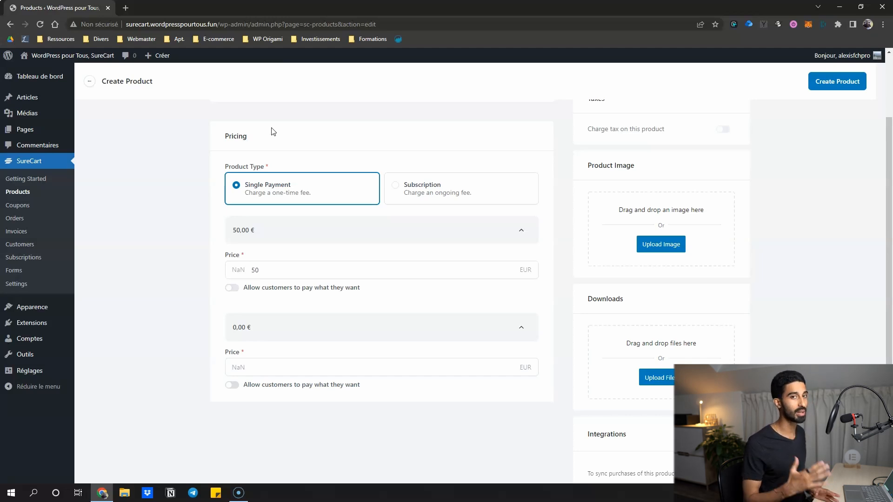
Review the remaining product options and create the Formation Yoga product.
scroll(479, 205, "up", 2)
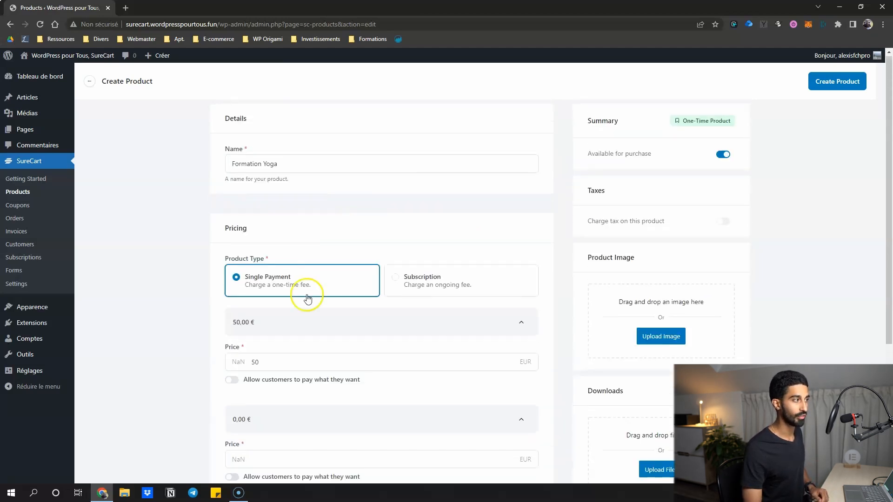
scroll(272, 243, "down", 2)
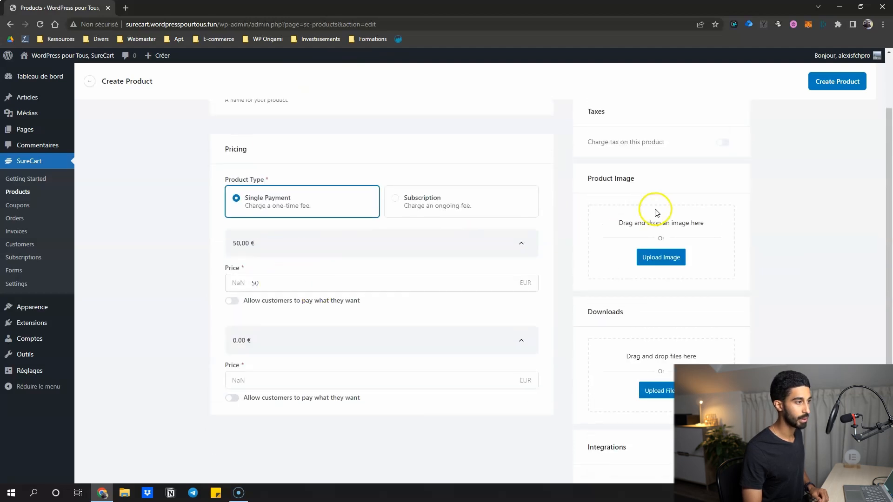
scroll(654, 207, "up", 2)
left_click(837, 83)
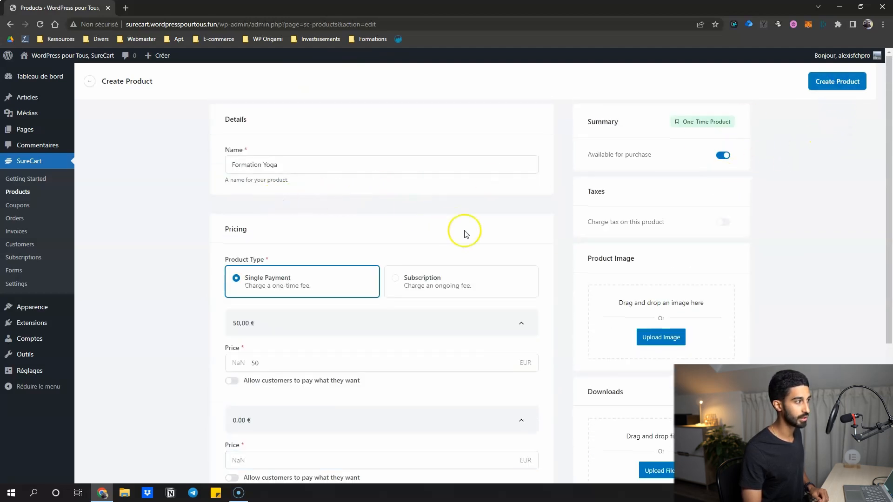
scroll(829, 86, "down", 5)
scroll(819, 116, "up", 5)
left_click(833, 84)
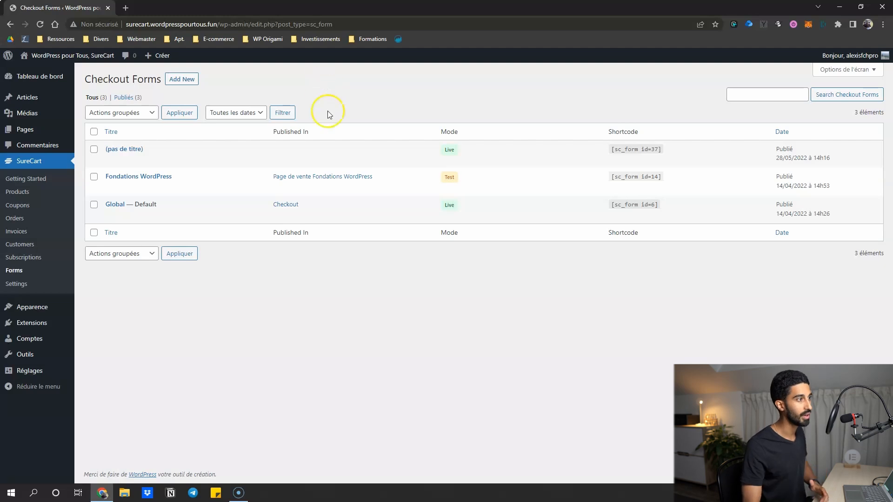
Start a new checkout form from the Default starting design and proceed to its products and behavior settings.
left_click(179, 84)
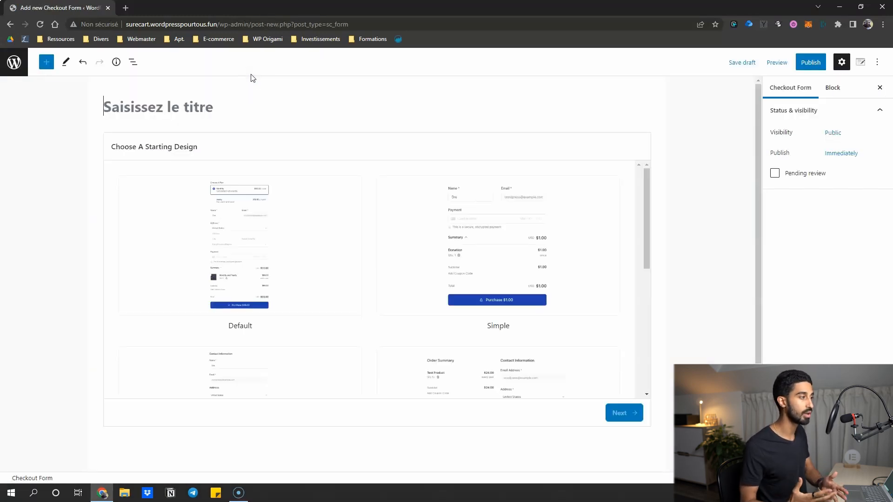
scroll(494, 289, "down", 4)
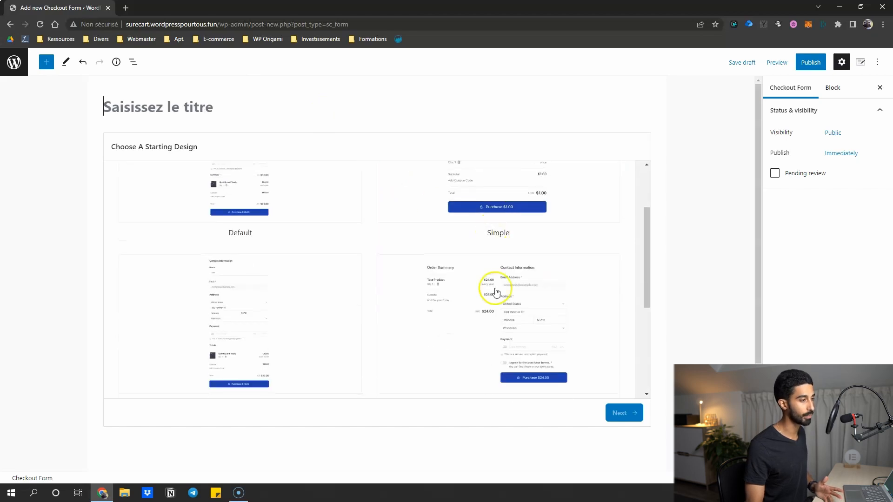
scroll(456, 293, "down", 2)
scroll(279, 343, "up", 6)
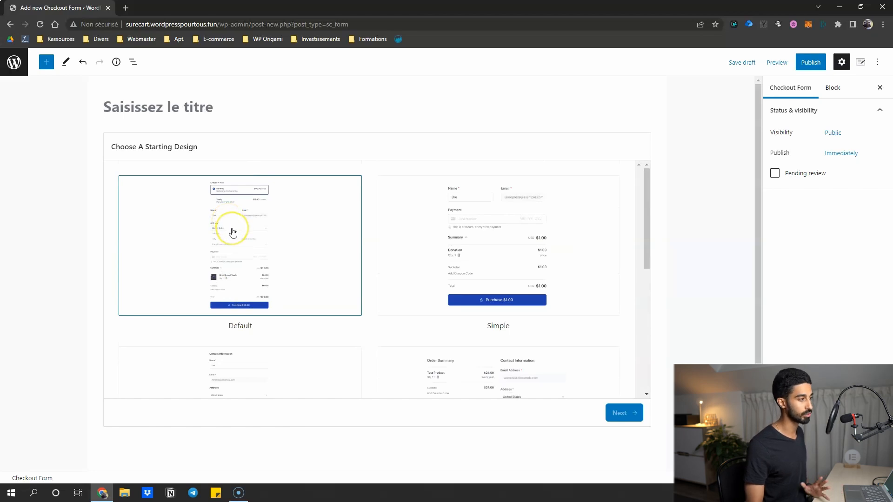
left_click(233, 233)
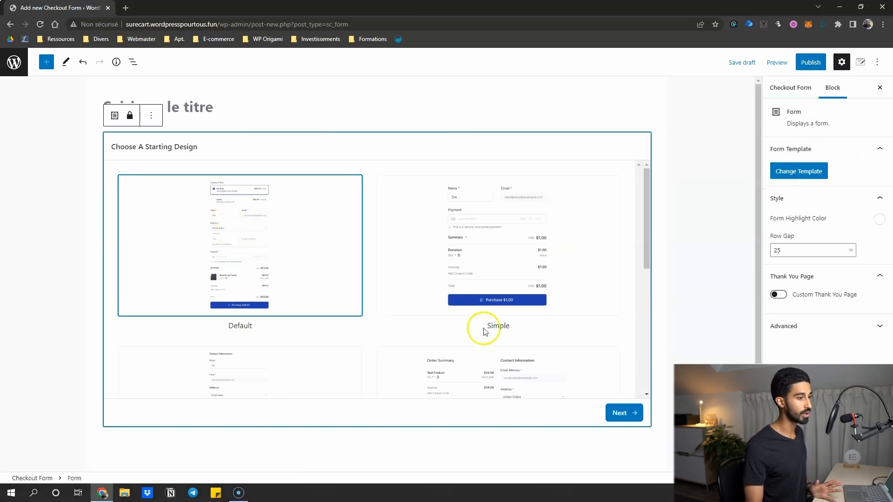
left_click(619, 414)
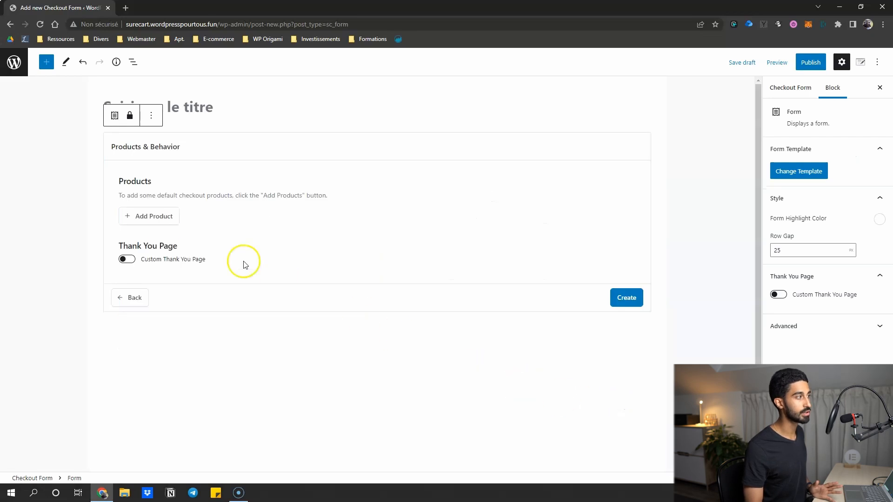
Add the 50,00 € one-time price of Formation Yoga to the checkout form's products.
left_click(148, 219)
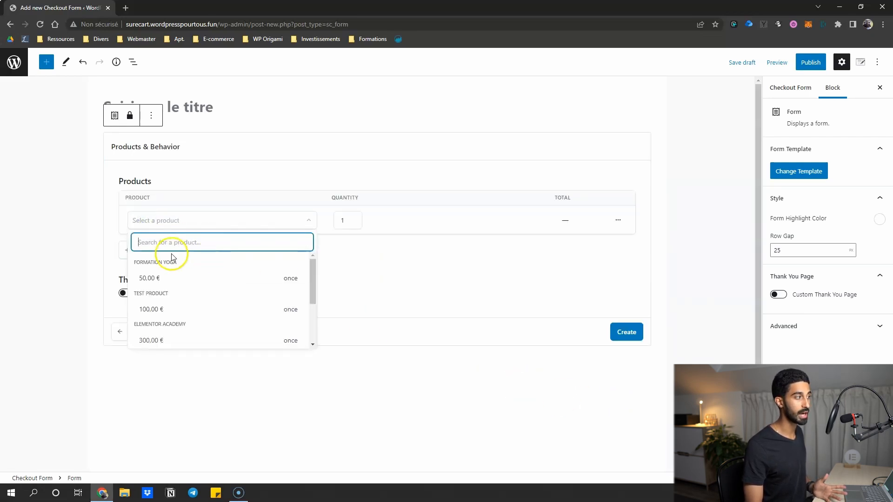
scroll(203, 311, "down", 3)
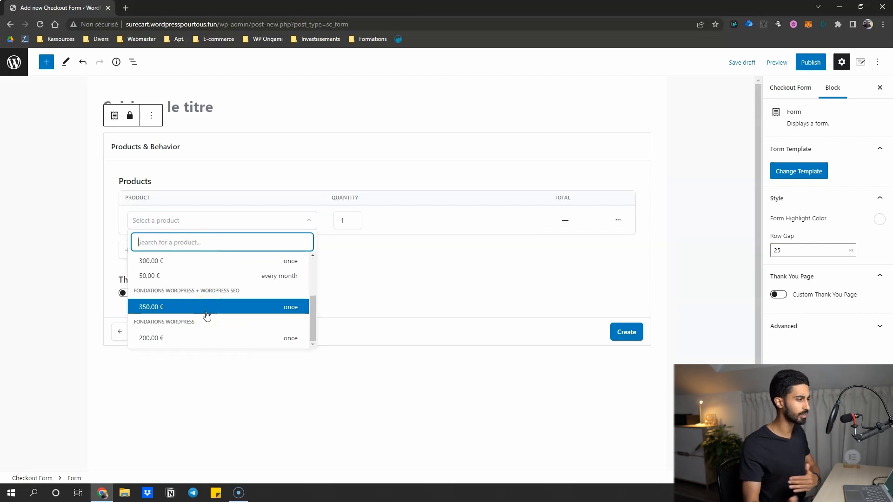
scroll(208, 302, "up", 3)
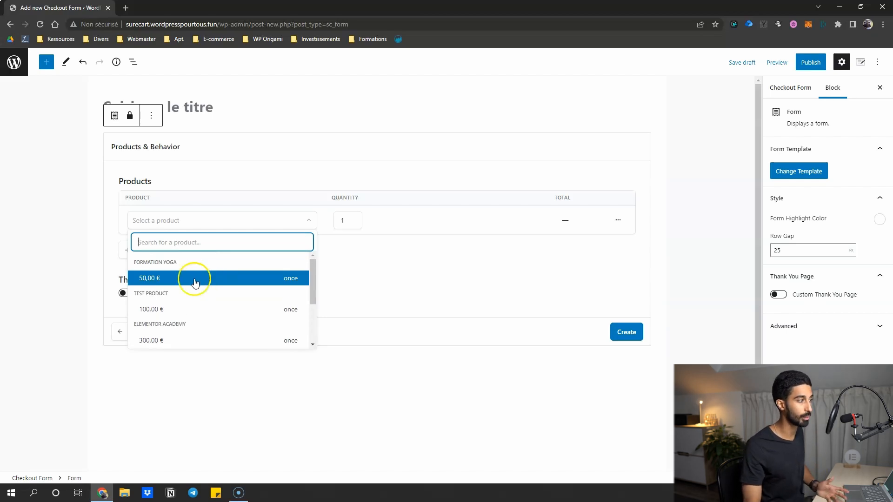
left_click(195, 282)
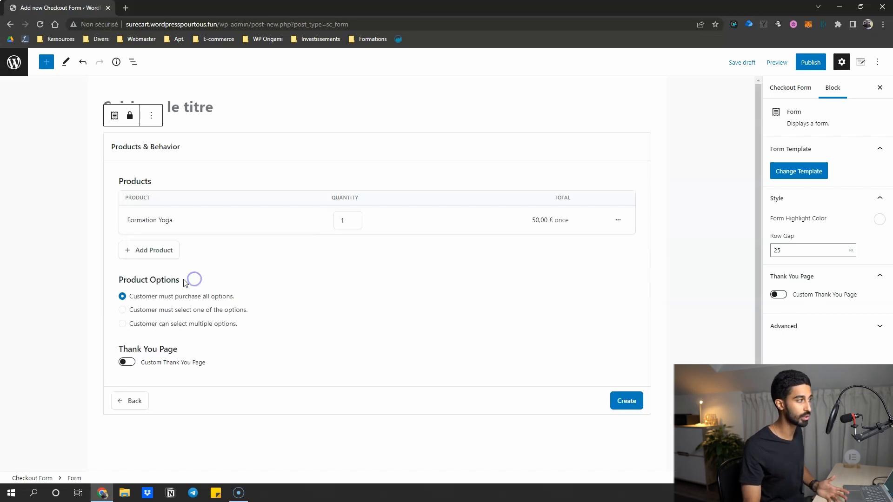
Add Test product at 100,00 € and the one-time 300,00 € price of Elementor Academy to the checkout form.
left_click(159, 251)
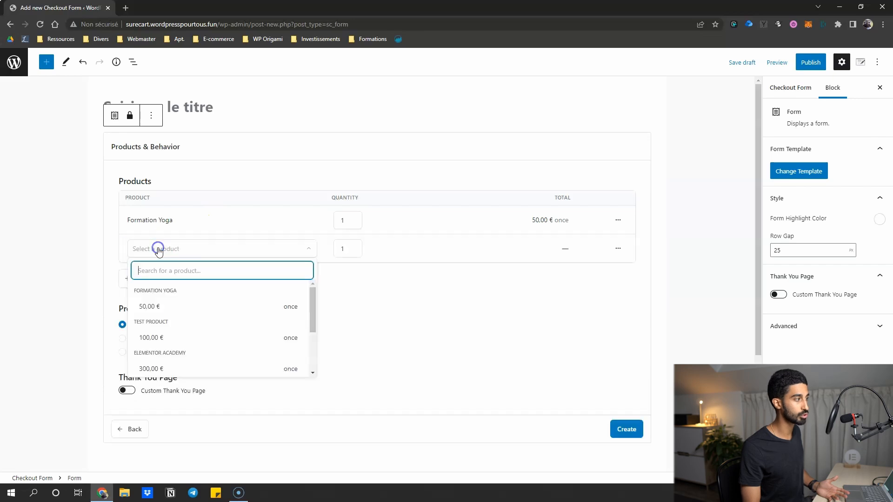
left_click(159, 340)
left_click(160, 279)
scroll(176, 370, "down", 1)
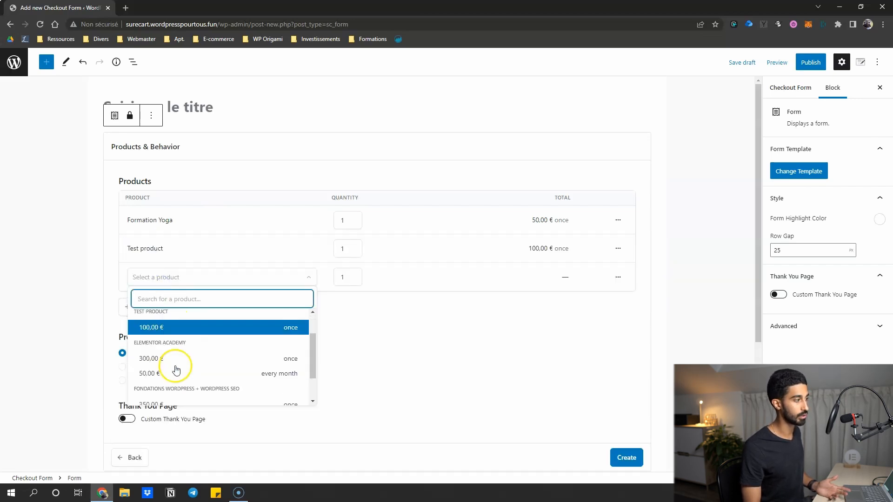
scroll(181, 363, "down", 1)
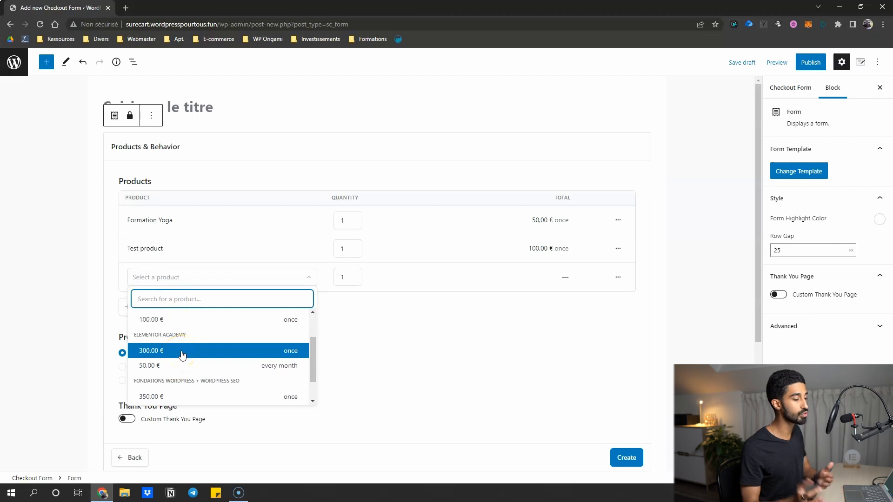
left_click(182, 355)
scroll(145, 324, "down", 1)
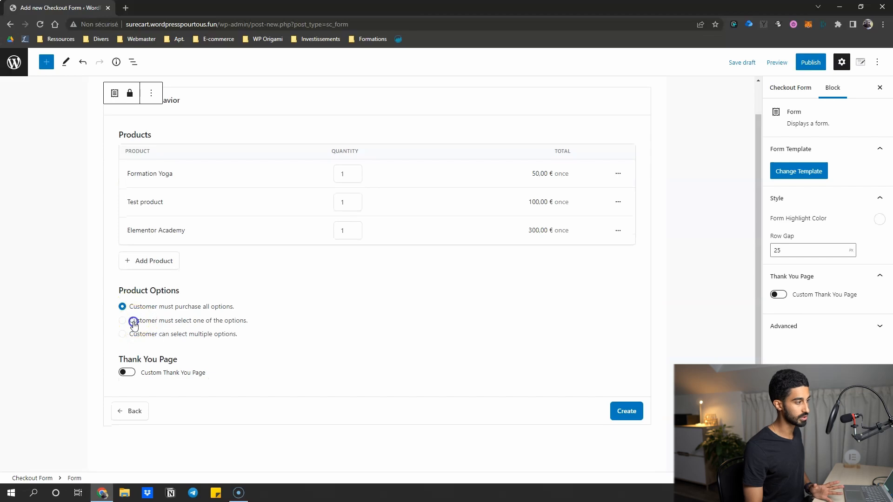
Require customers to select one of the product options and create the checkout form without a custom thank you page.
left_click(132, 372)
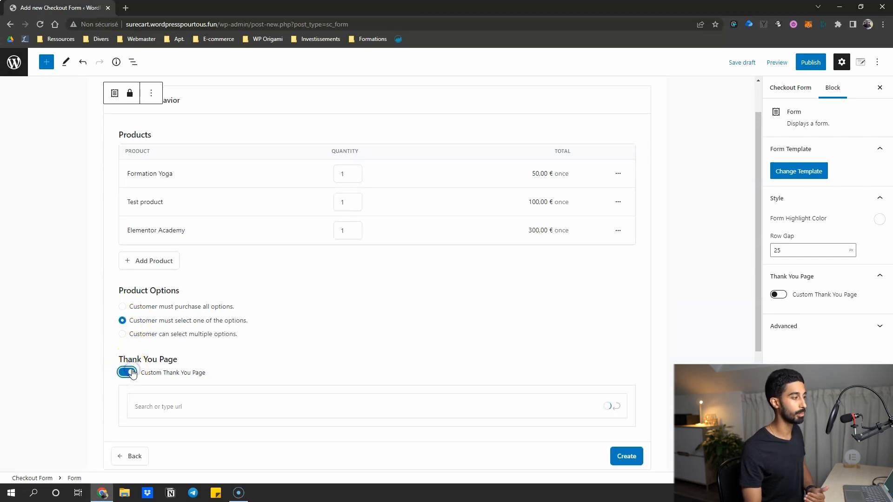
left_click(126, 372)
scroll(585, 381, "down", 2)
left_click(625, 317)
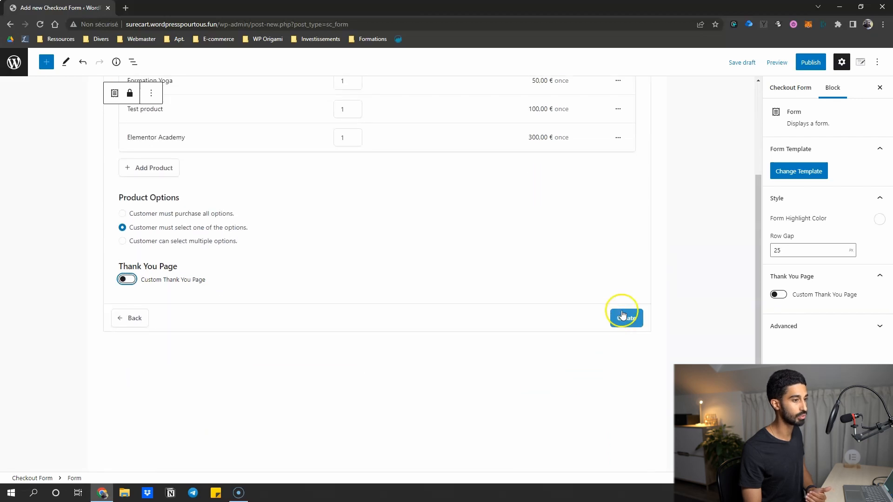
Review the generated checkout form from the product choices down to the payment and summary sections.
left_click(370, 212)
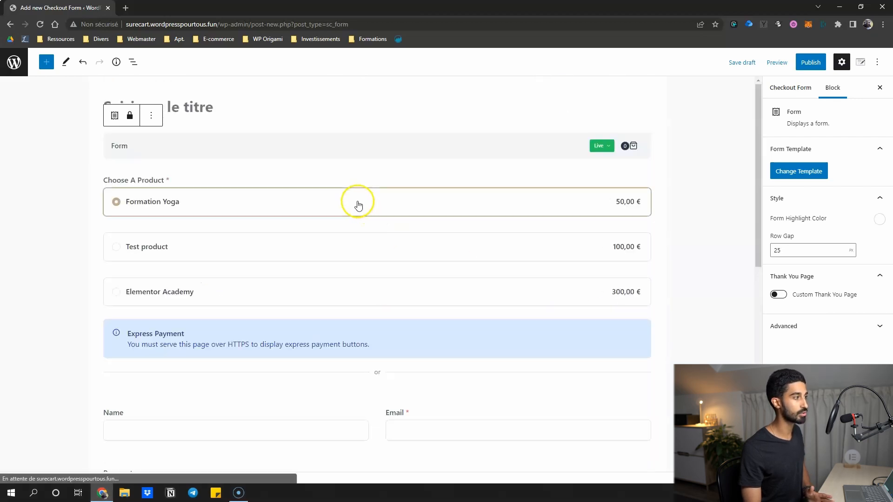
scroll(371, 205, "down", 6)
scroll(419, 214, "up", 5)
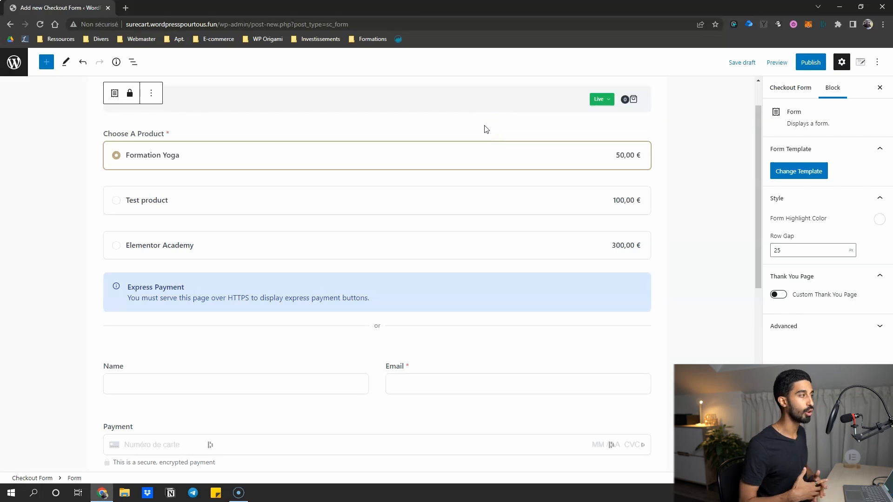
scroll(488, 124, "up", 1)
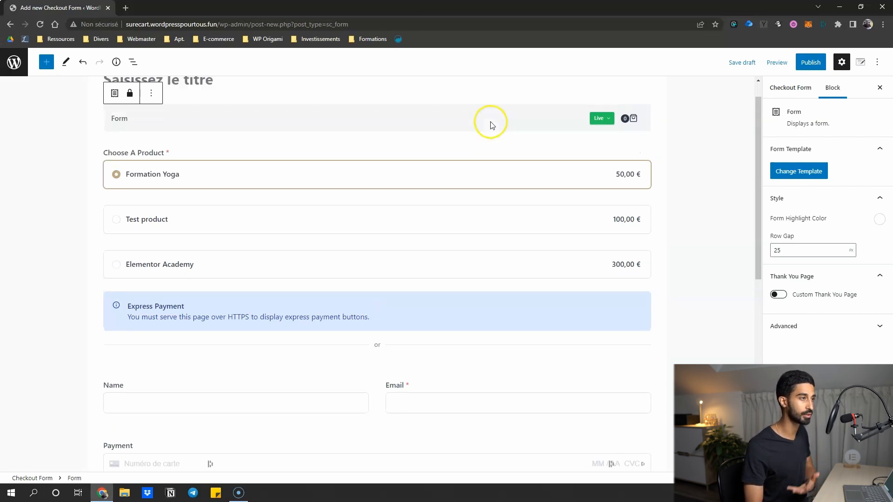
scroll(465, 121, "down", 2)
scroll(420, 341, "down", 1)
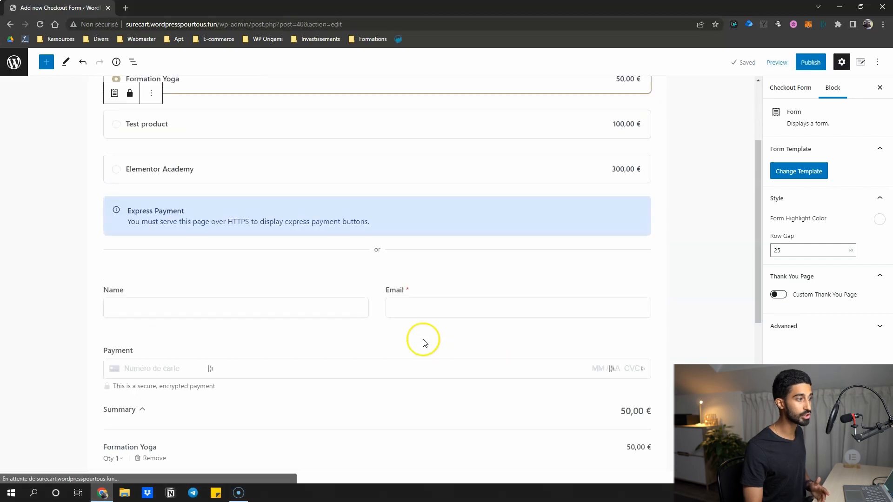
scroll(376, 267, "up", 2)
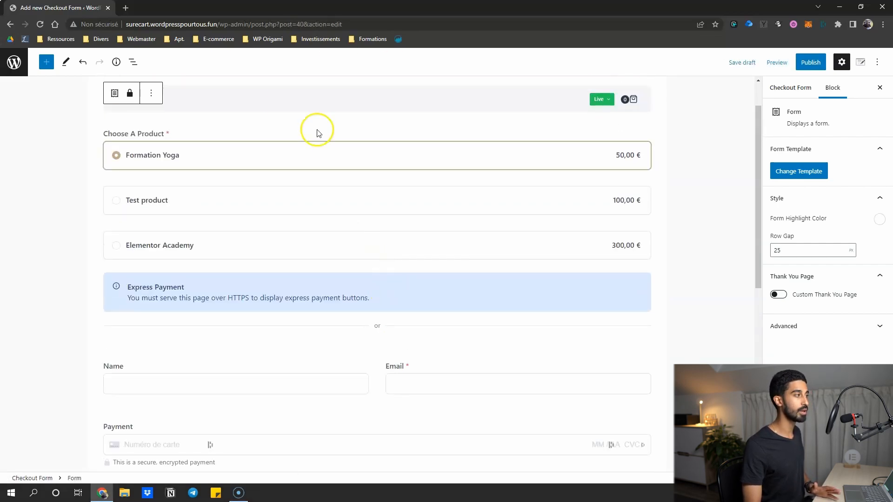
Examine the form's block structure, expanding the price selector, columns and totals, and inspect the Line Items block's settings.
left_click(135, 64)
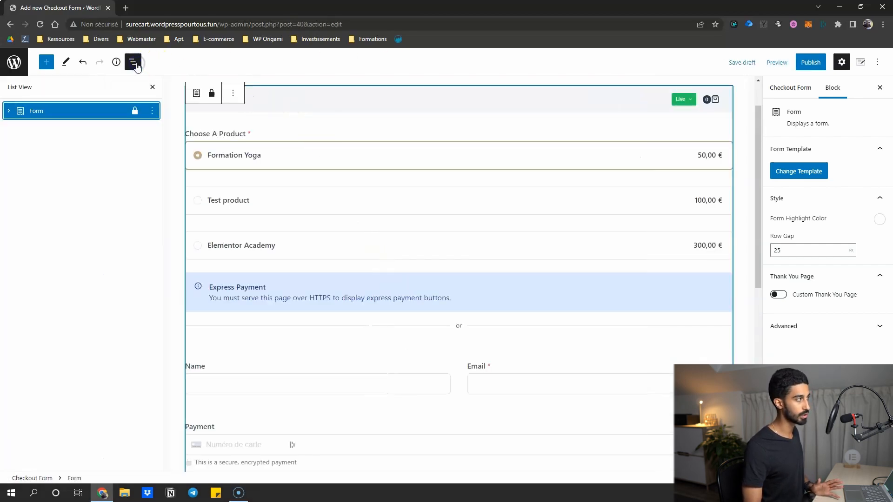
left_click(9, 110)
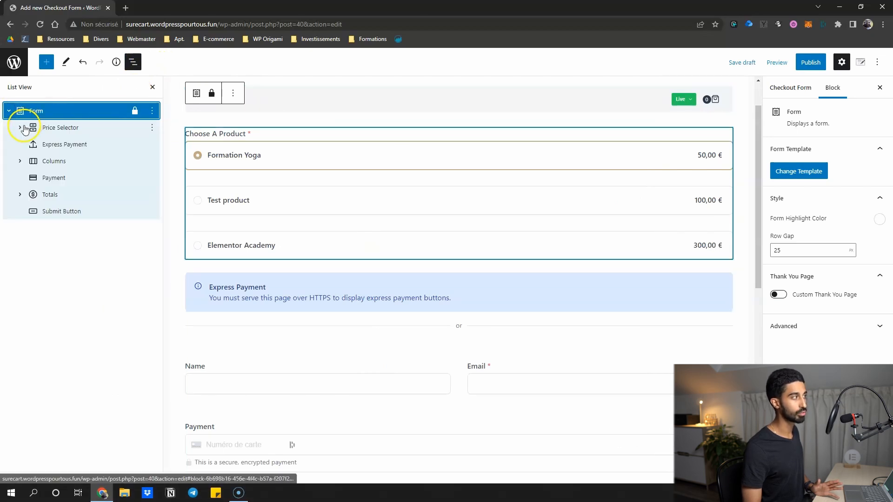
left_click(21, 129)
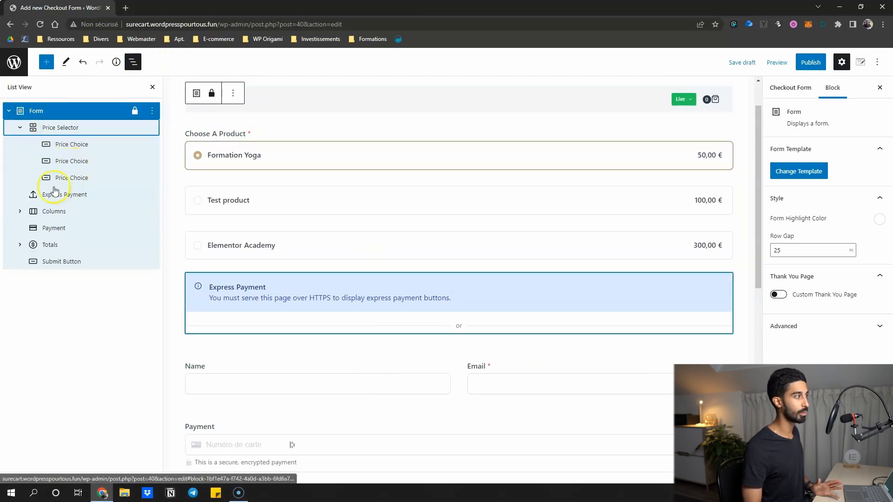
left_click(19, 211)
left_click(32, 228)
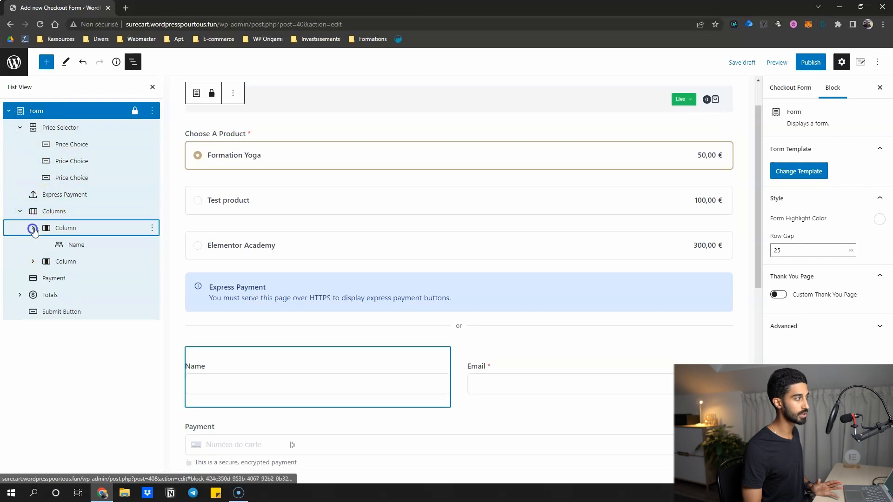
left_click(32, 262)
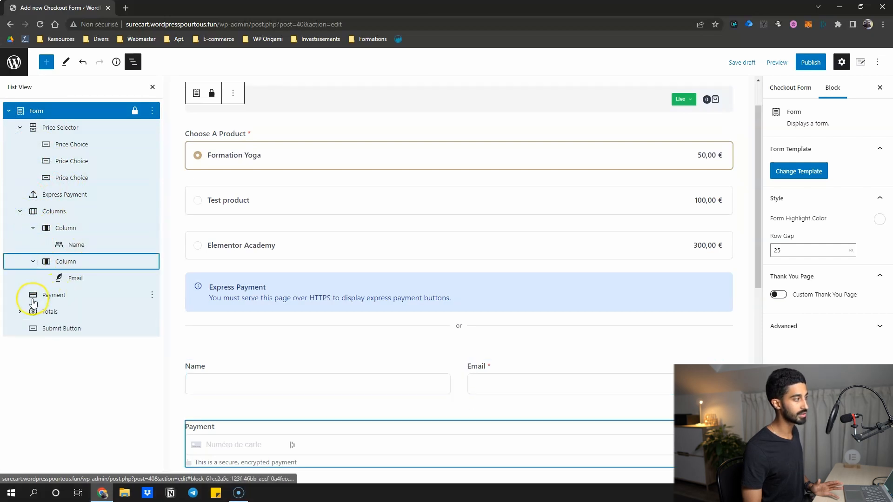
left_click(21, 312)
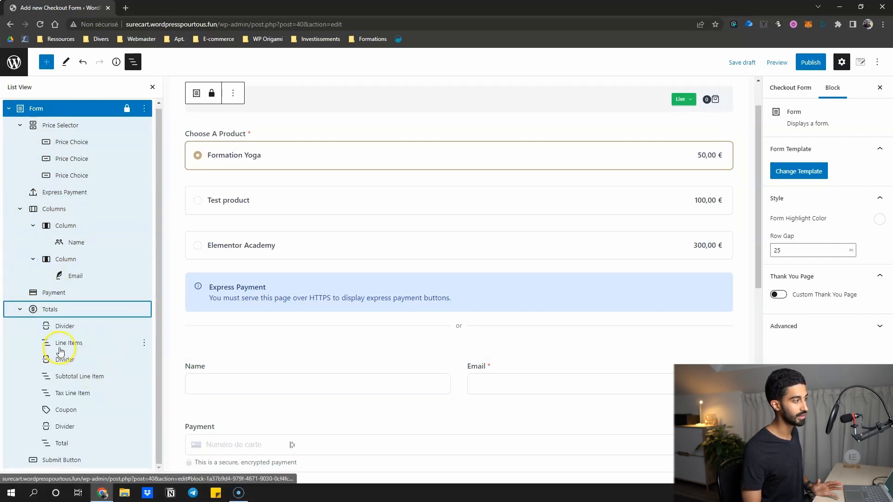
left_click(65, 344)
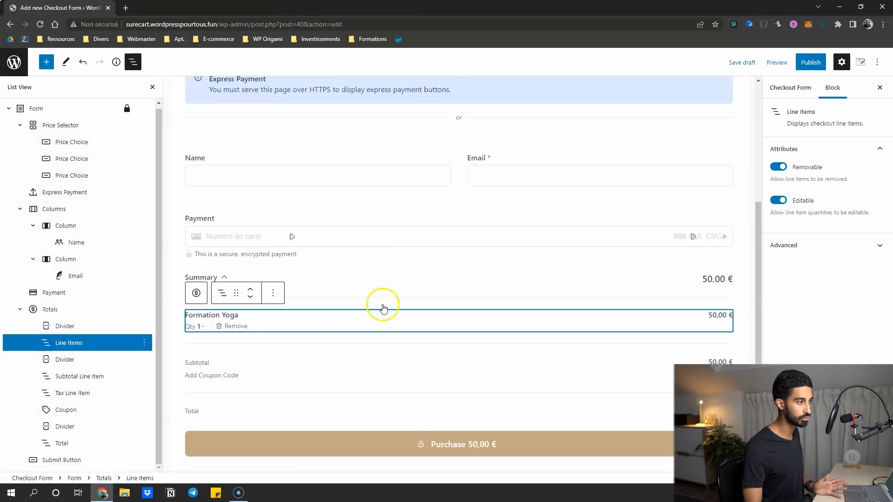
Try the sample text dghtfhbtfg on the divider below the line items and clear it again.
left_click(363, 347)
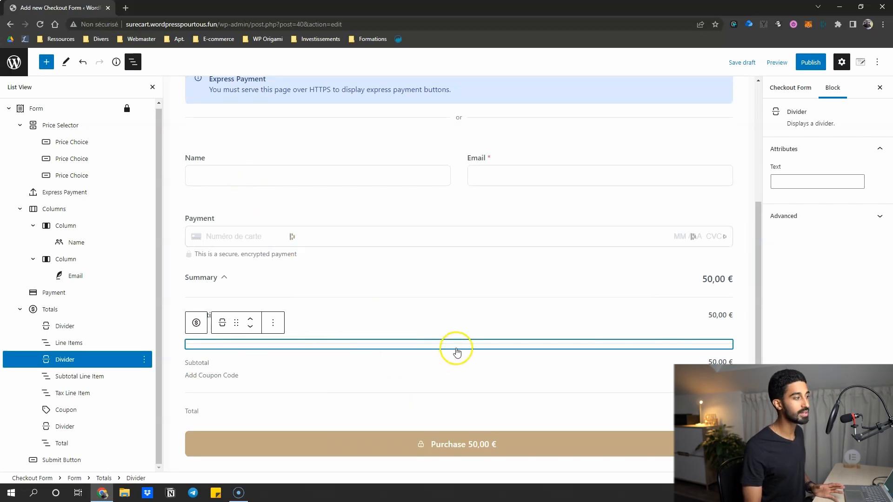
left_click(792, 183)
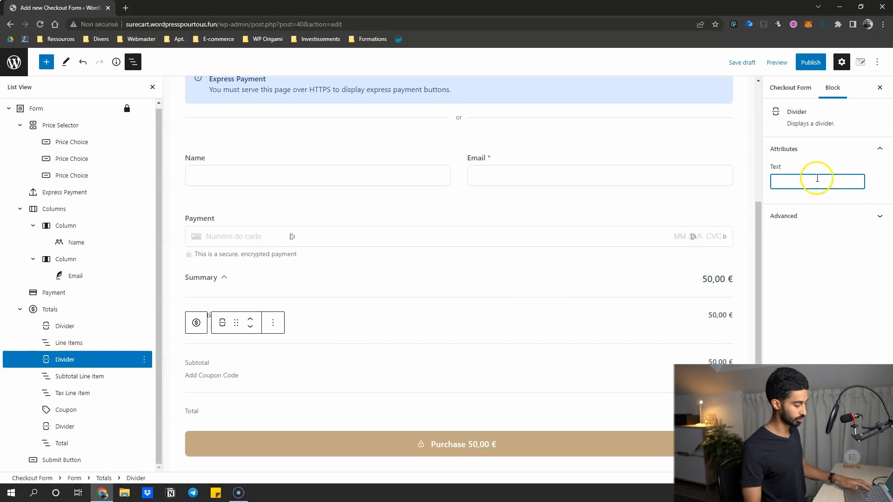
type("dghtfhbtfg")
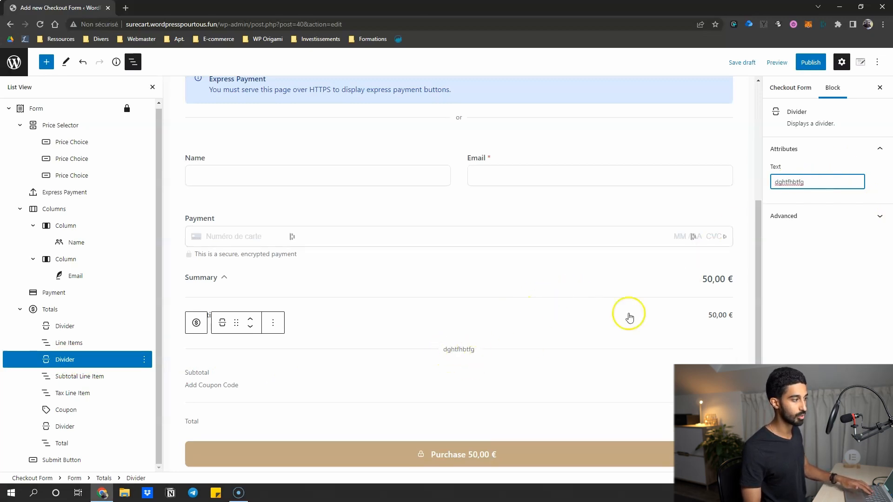
key("BackSpace")
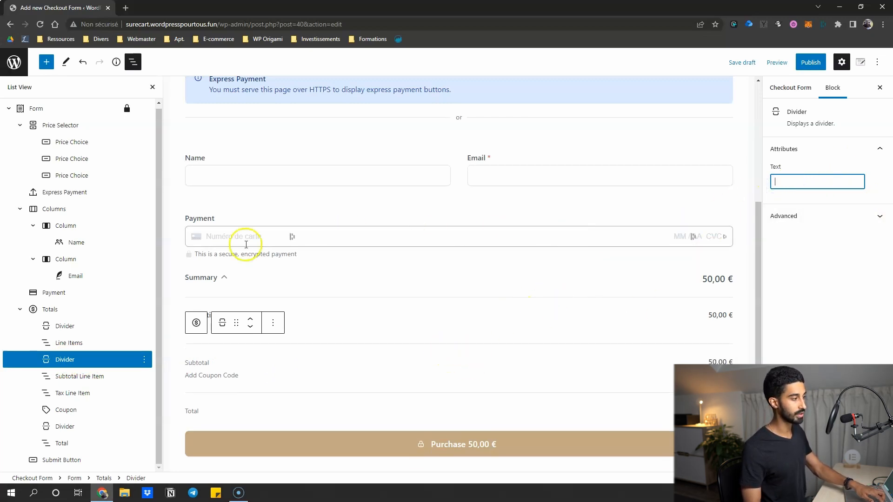
Examine the settings of the Name field and of the Columns block that holds it.
scroll(324, 234, "up", 1)
left_click(326, 205)
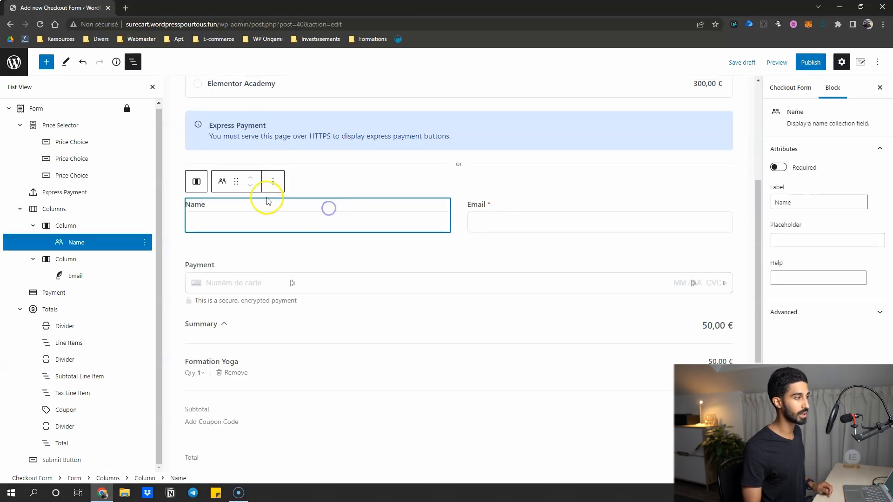
left_click(51, 209)
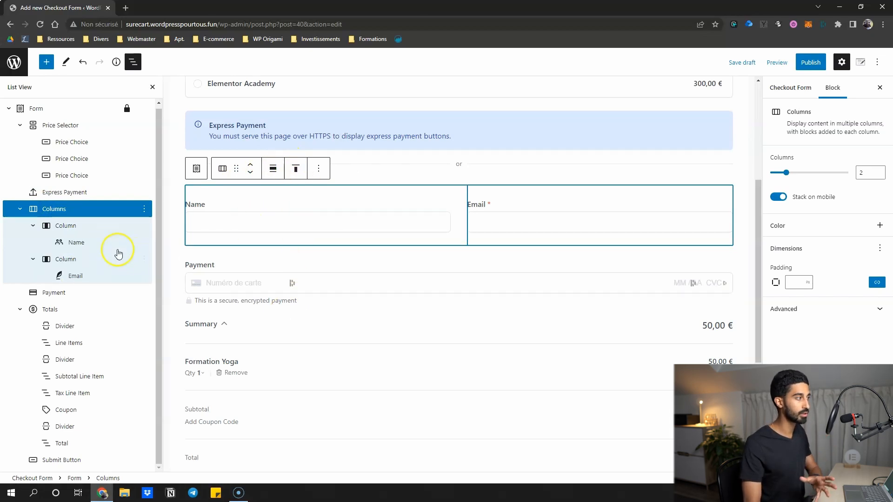
left_click(85, 229)
left_click(91, 243)
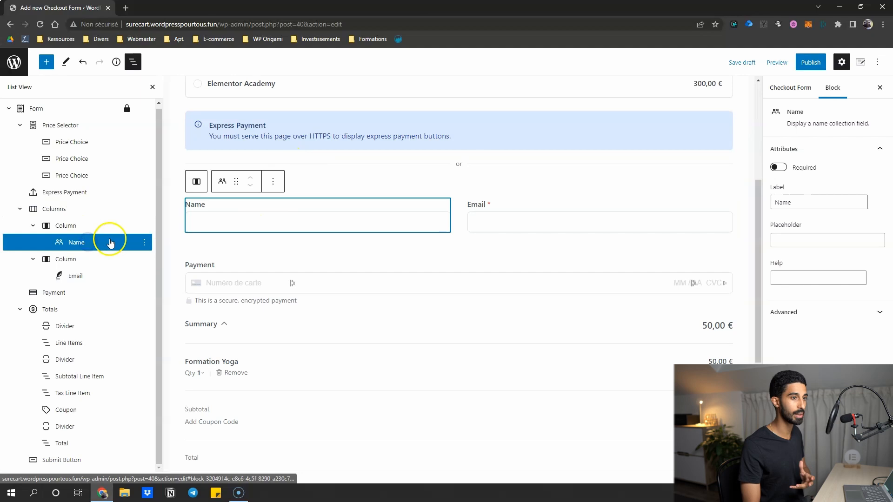
Examine the Formation Yoga price choice's settings and look over the whole checkout form.
left_click(74, 142)
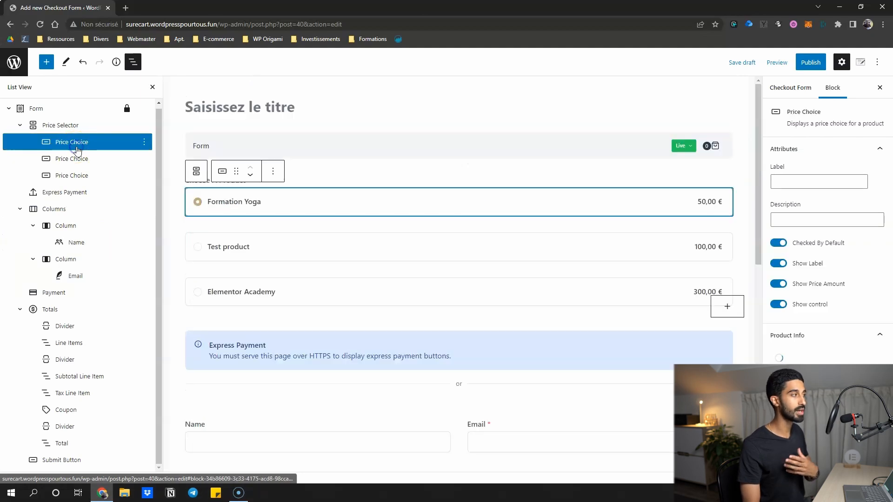
scroll(299, 186, "down", 1)
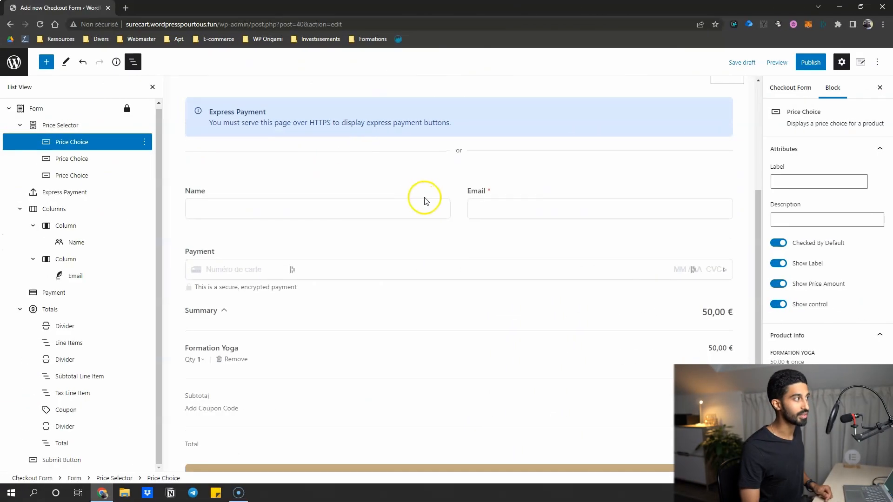
scroll(622, 204, "down", 2)
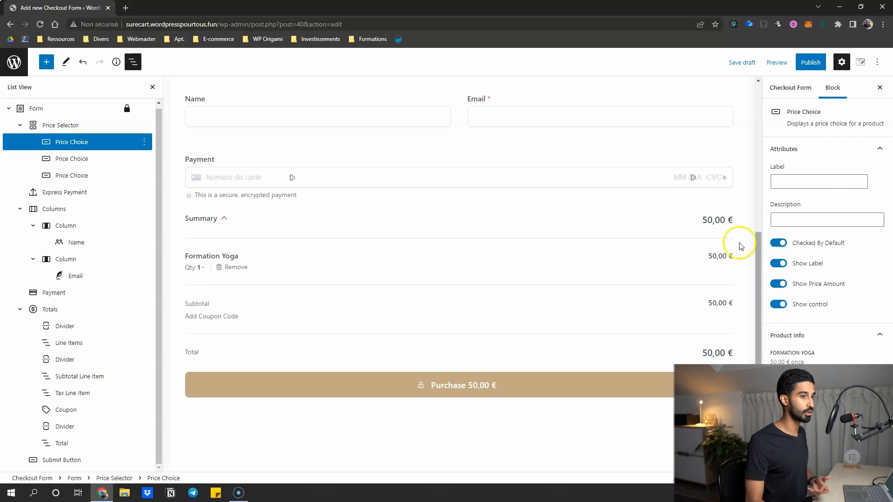
scroll(535, 220, "up", 7)
left_click(824, 185)
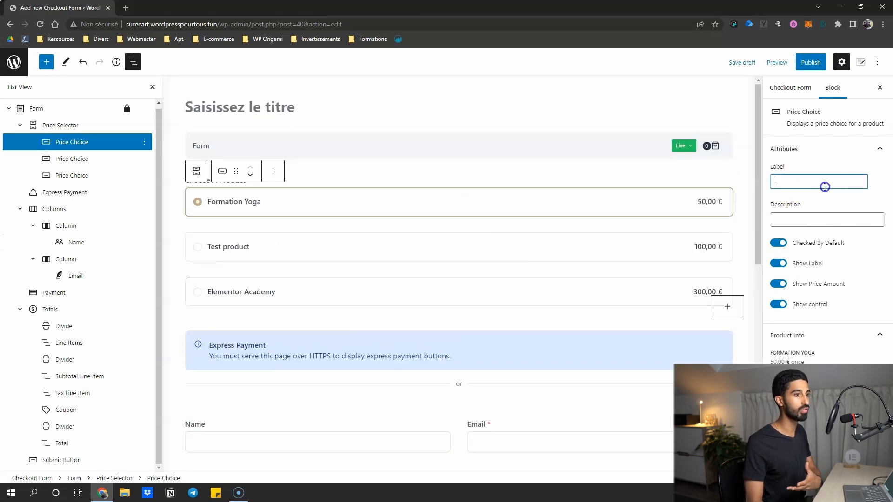
left_click(282, 148)
scroll(310, 221, "down", 5)
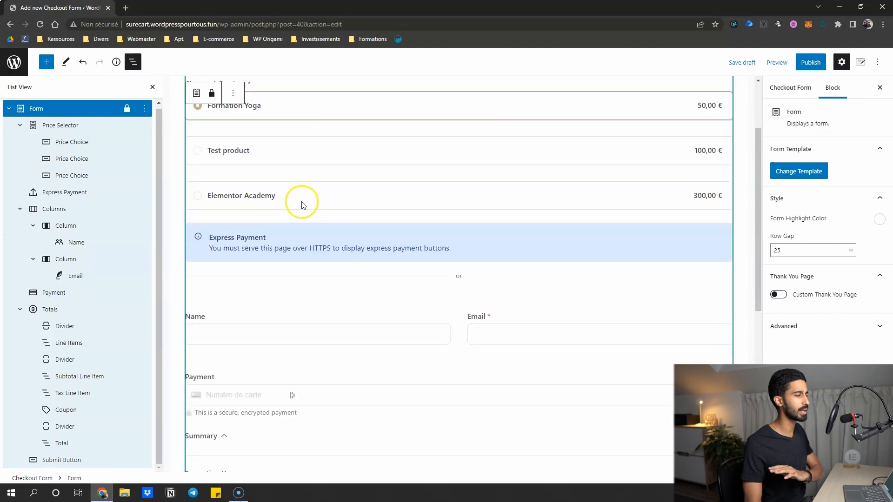
scroll(326, 185, "up", 5)
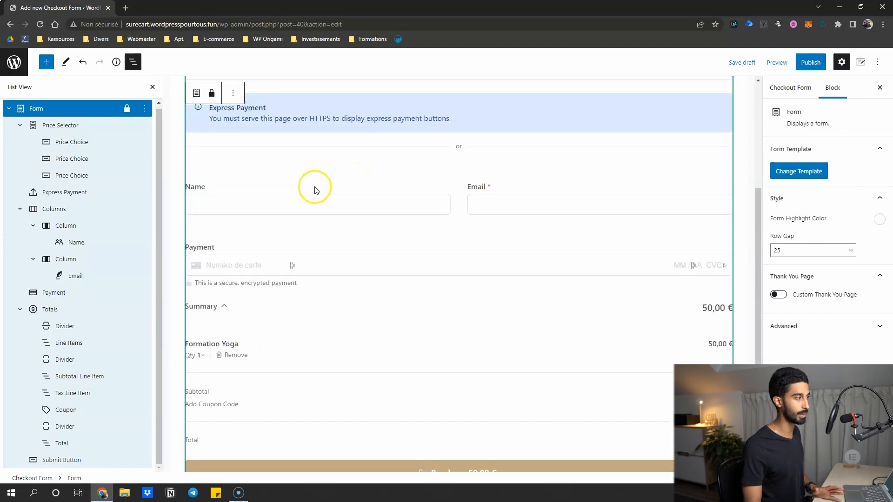
Publish the checkout form and return to the list of checkout forms.
left_click(799, 62)
left_click(807, 65)
left_click(13, 62)
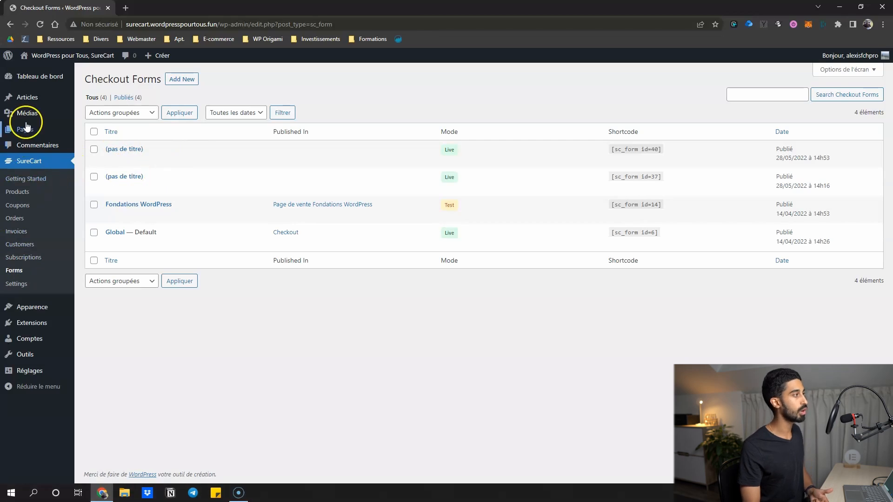
Create a new page and insert a SureCart Checkout Form block in it.
mouse_move(44, 129)
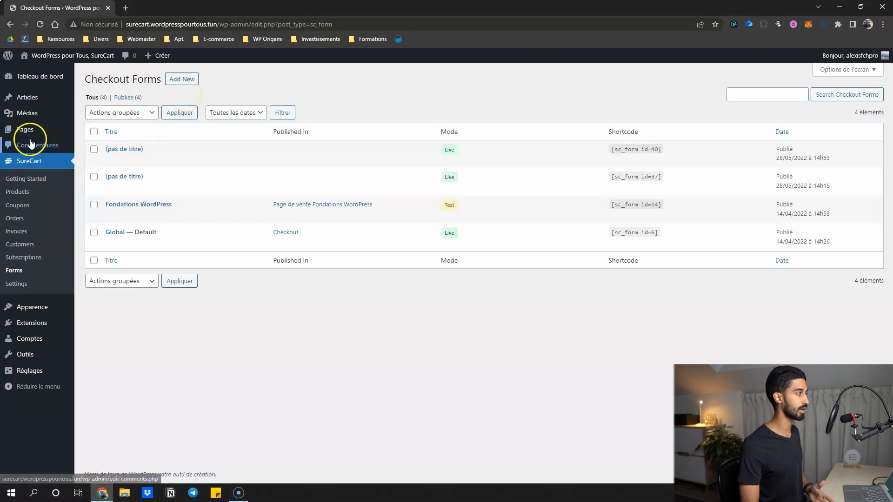
left_click(110, 131)
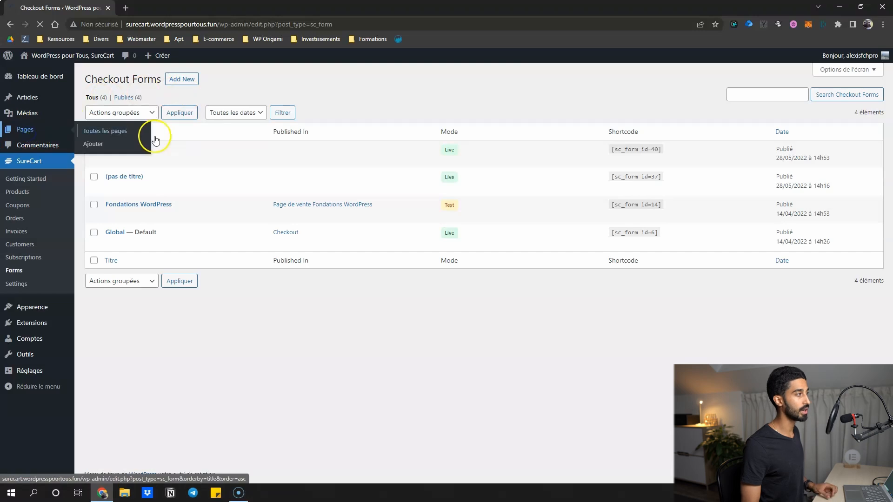
left_click(124, 85)
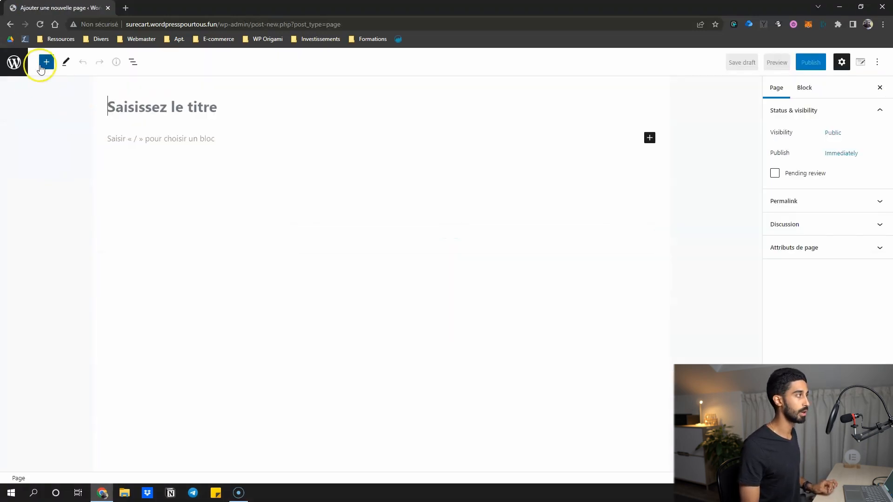
left_click(47, 62)
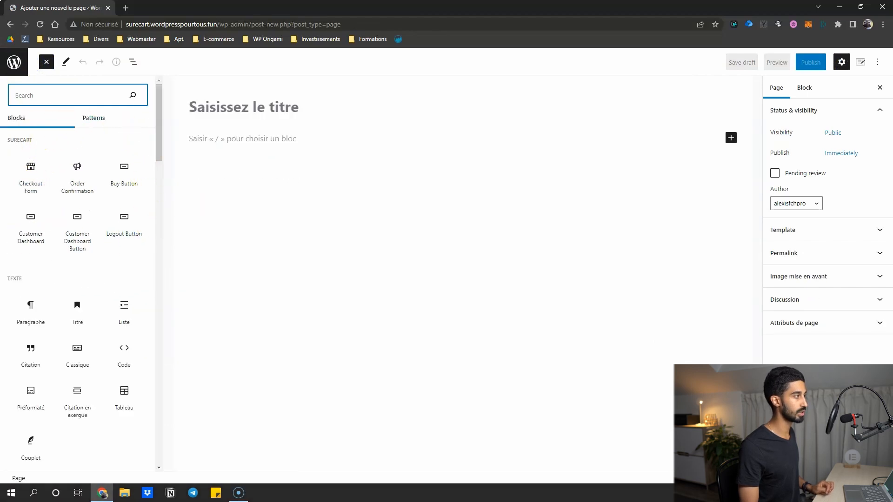
left_click(25, 173)
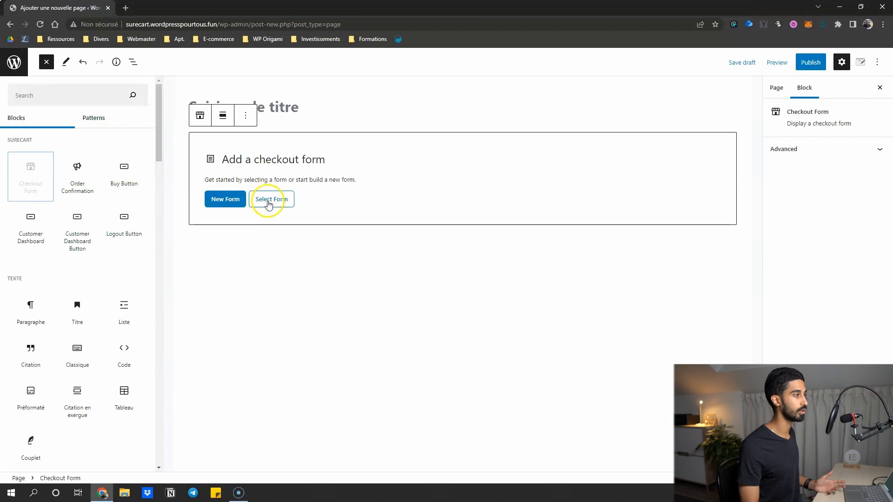
left_click(269, 203)
left_click(201, 199)
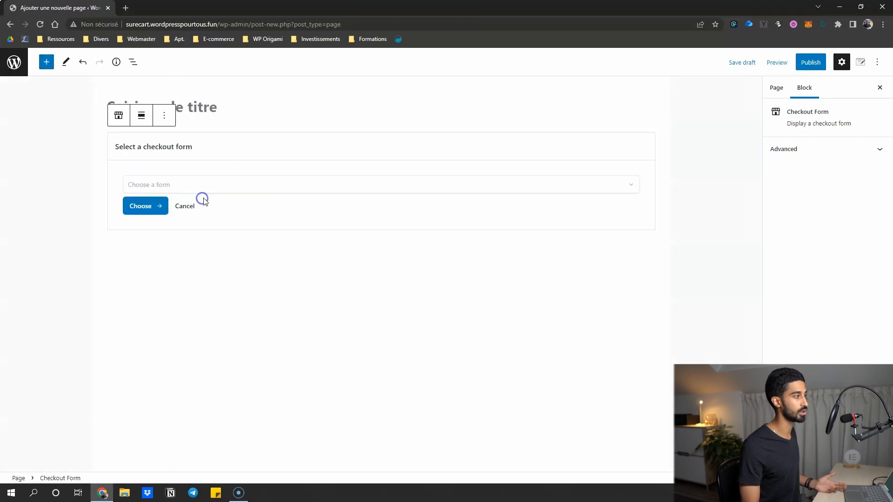
left_click(158, 186)
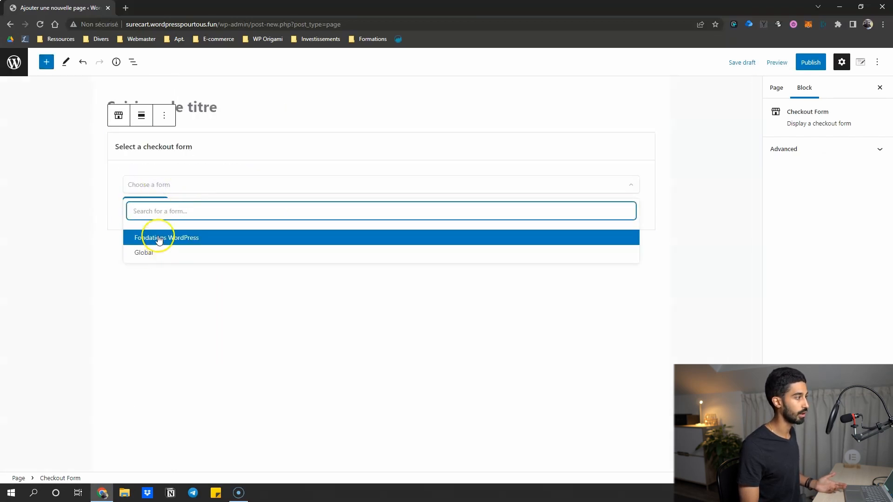
Leave the page without saving and name the newest untitled checkout form Petit nom.
left_click(14, 61)
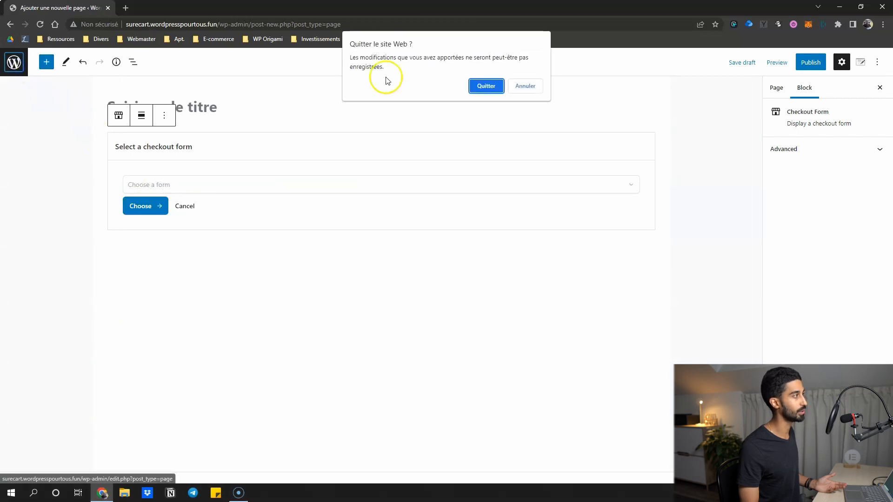
left_click(481, 87)
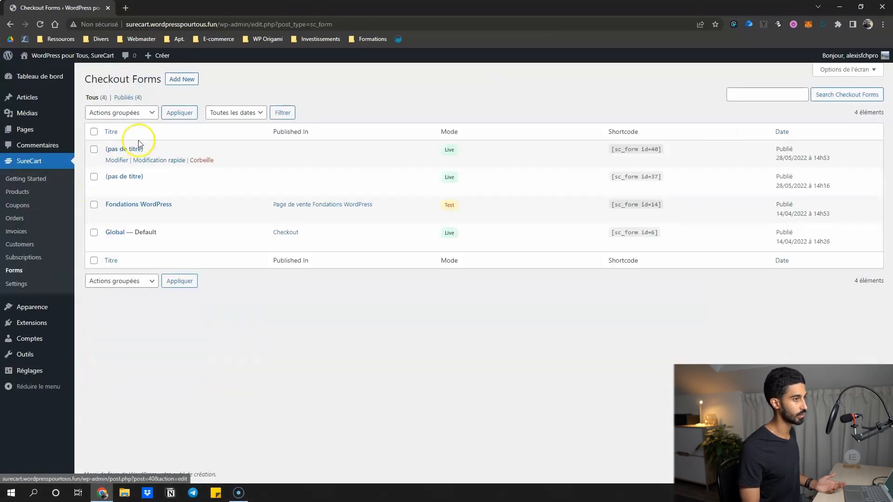
left_click(160, 160)
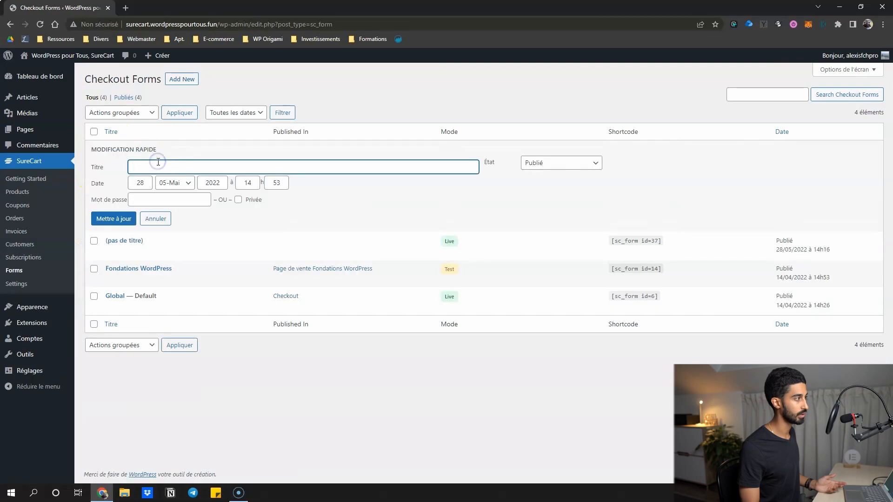
type("Petit nom")
left_click(116, 218)
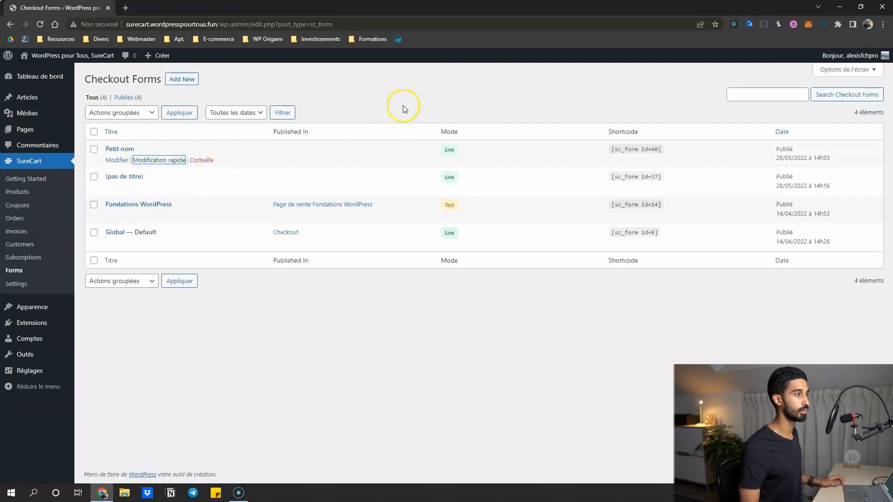
Place the existing Petit nom form in the Checkout Form block of a new page.
left_click(100, 140)
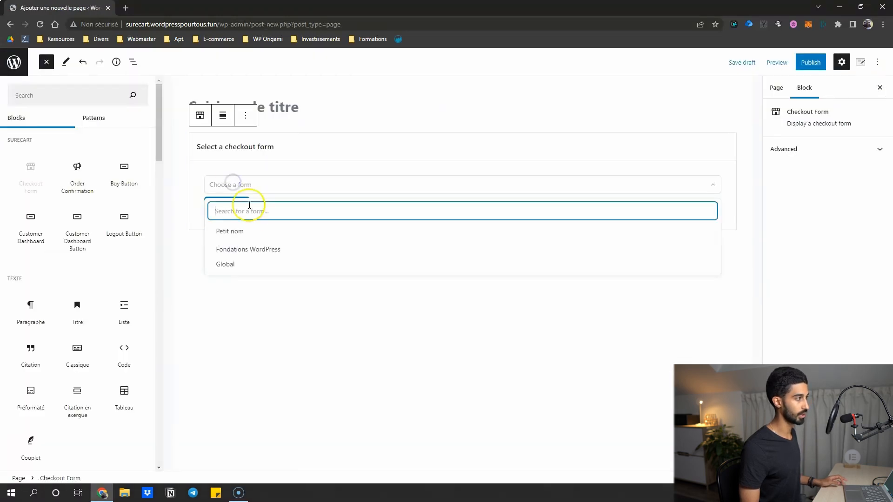
left_click(234, 232)
left_click(228, 204)
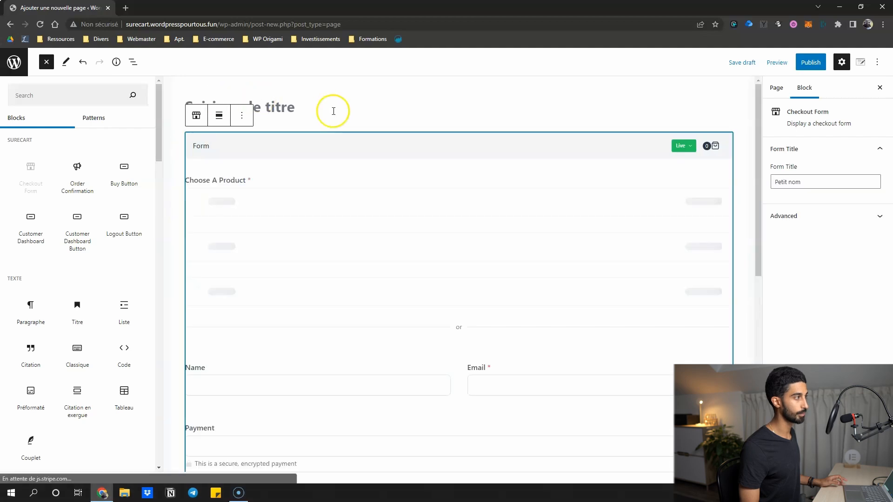
Examine the price selector, the Elementor Academy price choice and the rest of the embedded form.
left_click(331, 182)
left_click(355, 233)
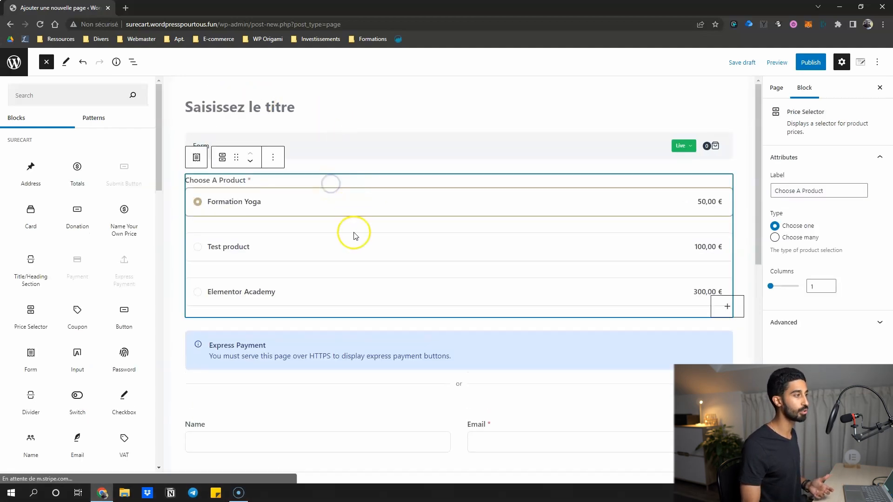
left_click(391, 279)
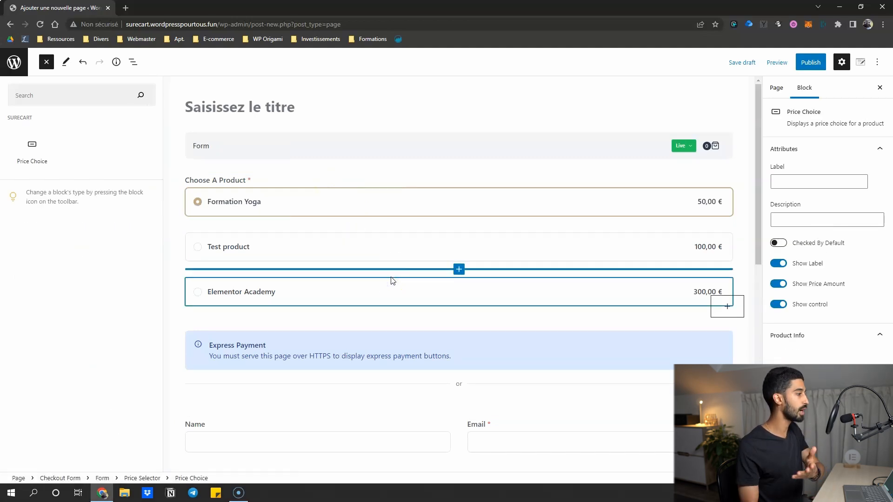
scroll(411, 153, "down", 2)
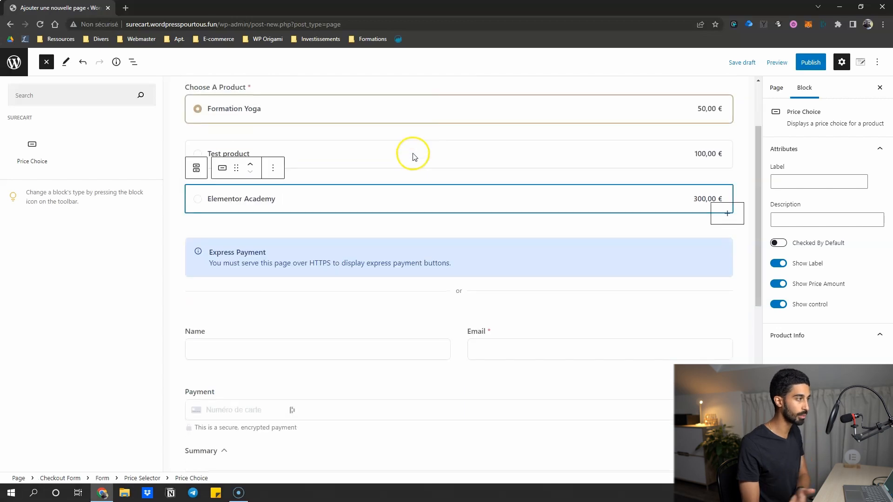
scroll(437, 156, "up", 2)
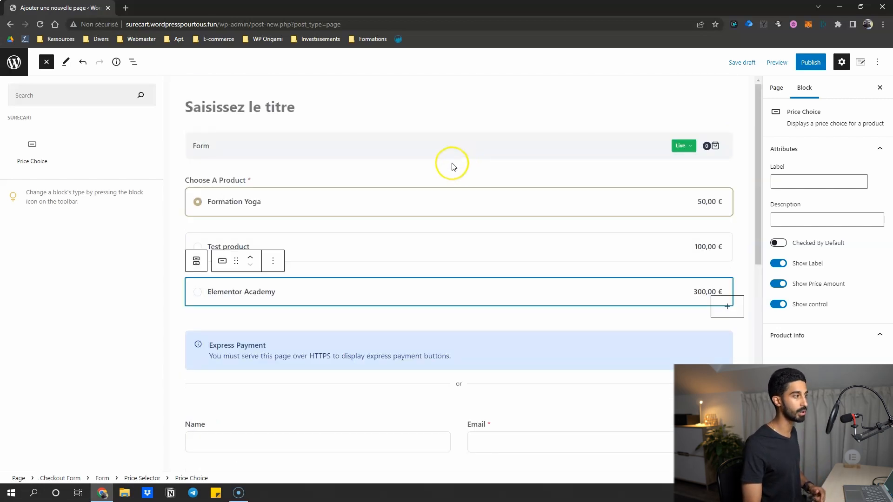
scroll(453, 166, "down", 7)
scroll(339, 146, "up", 4)
Publish the page and view its checkout form on the site.
left_click(811, 62)
left_click(808, 65)
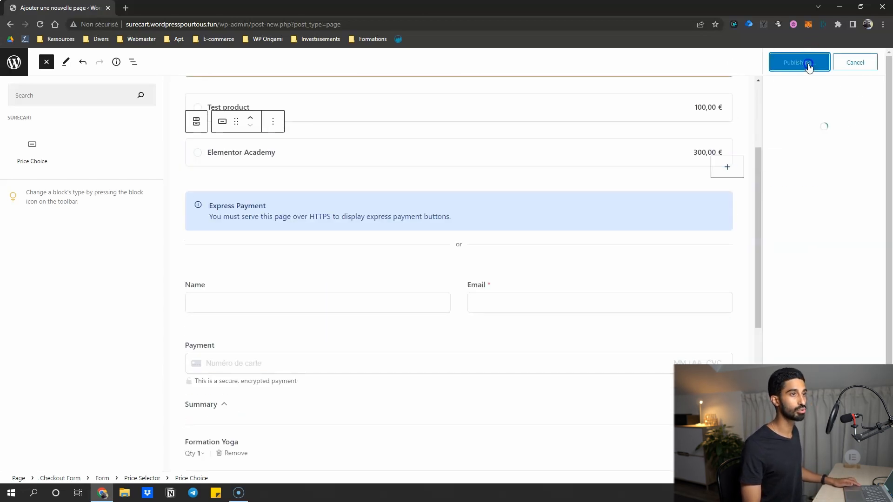
left_click(91, 453)
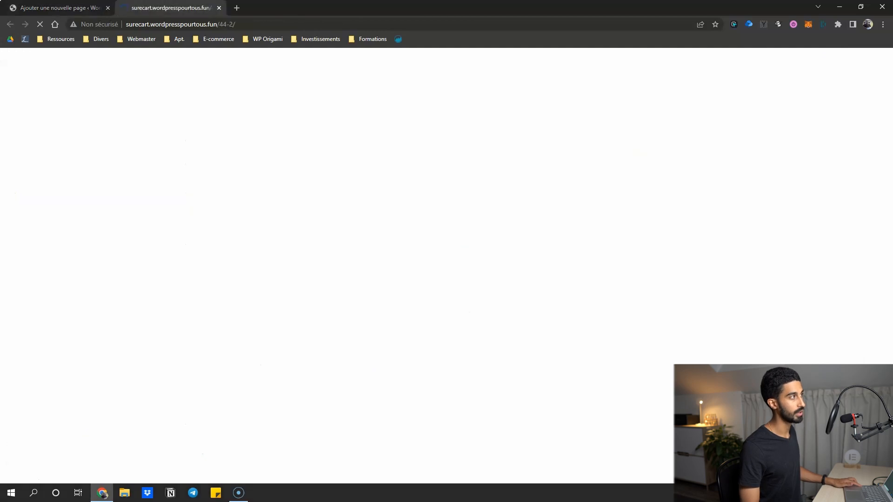
scroll(335, 205, "down", 3)
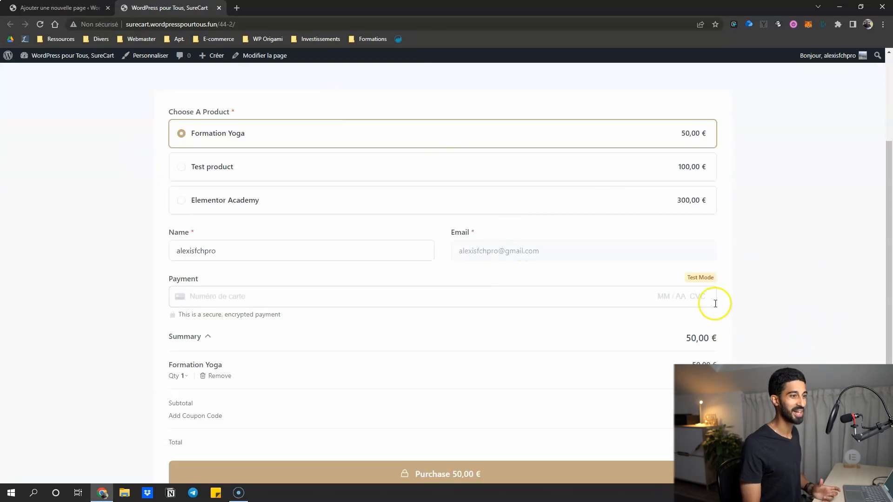
Check the form's Test and Live mode options in the page editor and return to the published page.
left_click(89, 8)
left_click(690, 146)
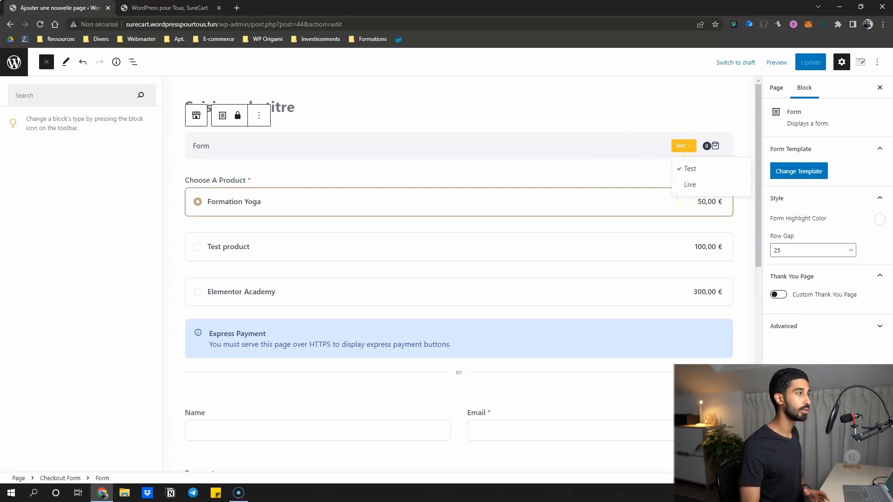
key("ctrl+Tab")
Examine the published checkout form from the product choices down to the payment field, summary and purchase button.
scroll(142, 238, "up", 2)
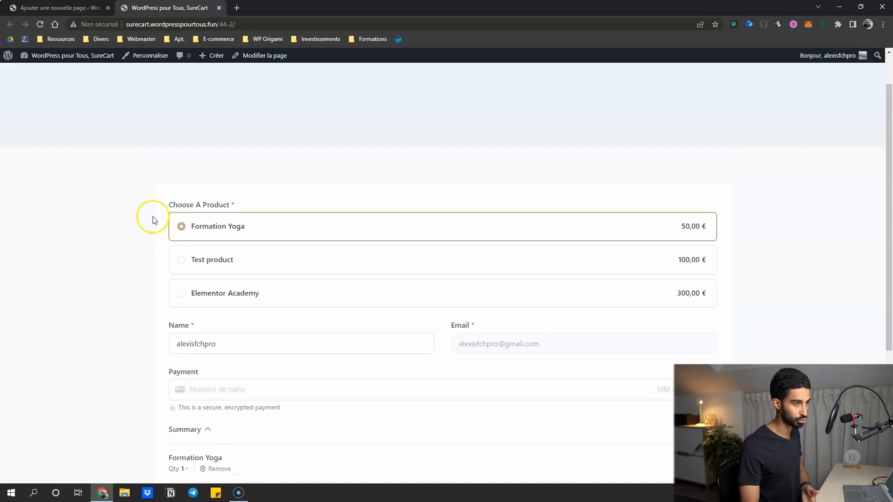
scroll(154, 220, "down", 4)
scroll(189, 175, "up", 3)
scroll(628, 252, "down", 1)
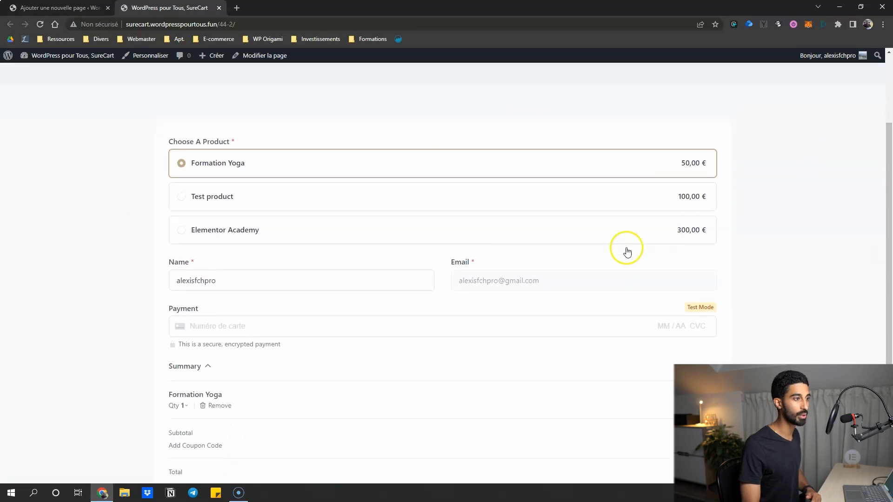
scroll(627, 252, "down", 1)
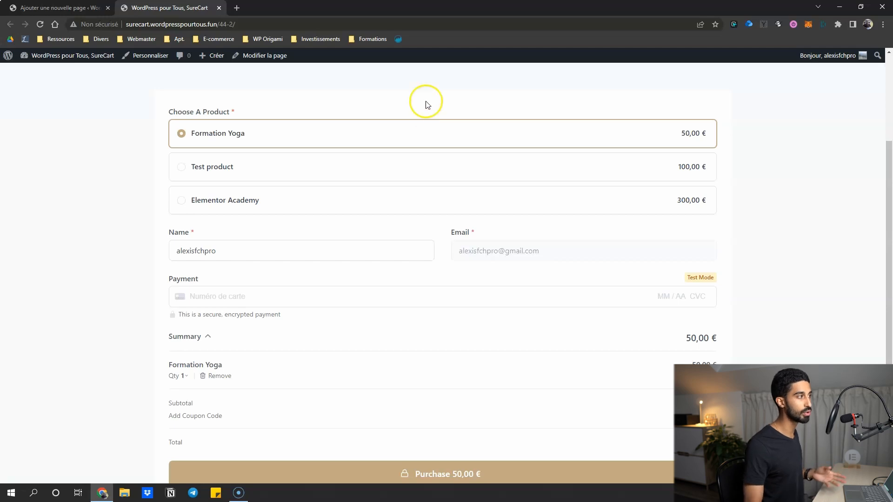
scroll(791, 277, "up", 3)
scroll(776, 255, "down", 5)
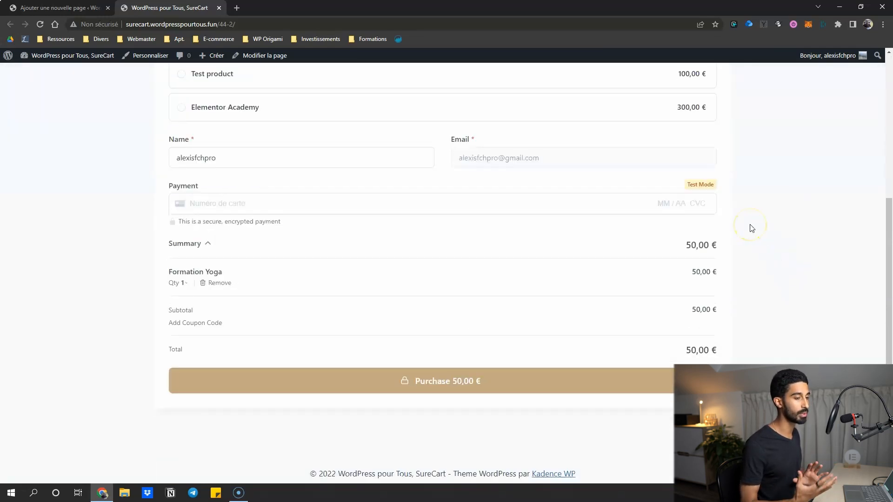
scroll(699, 225, "up", 1)
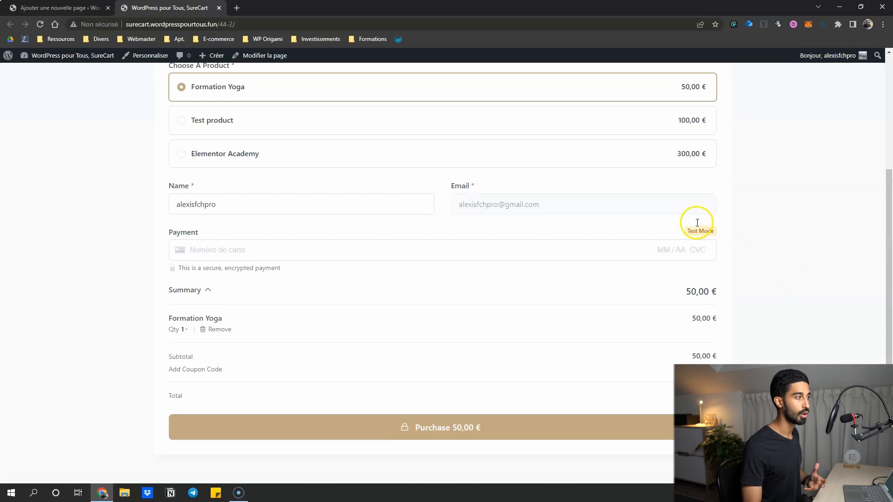
Try collapsing and expanding the order summary, and switch the product choice to Test product and Elementor Academy.
left_click(207, 293)
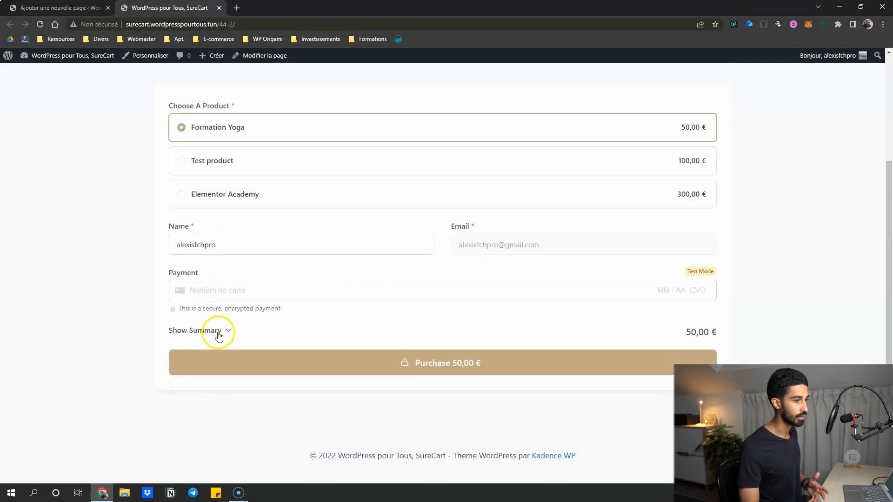
left_click(219, 335)
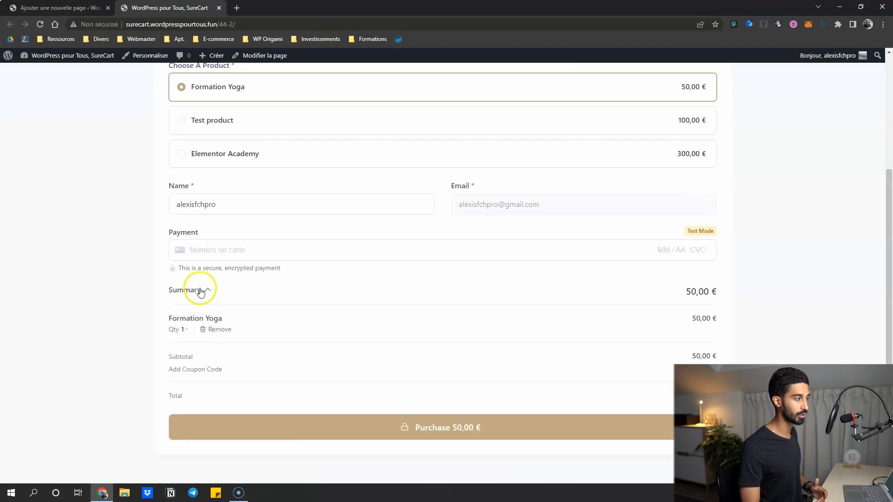
left_click(200, 291)
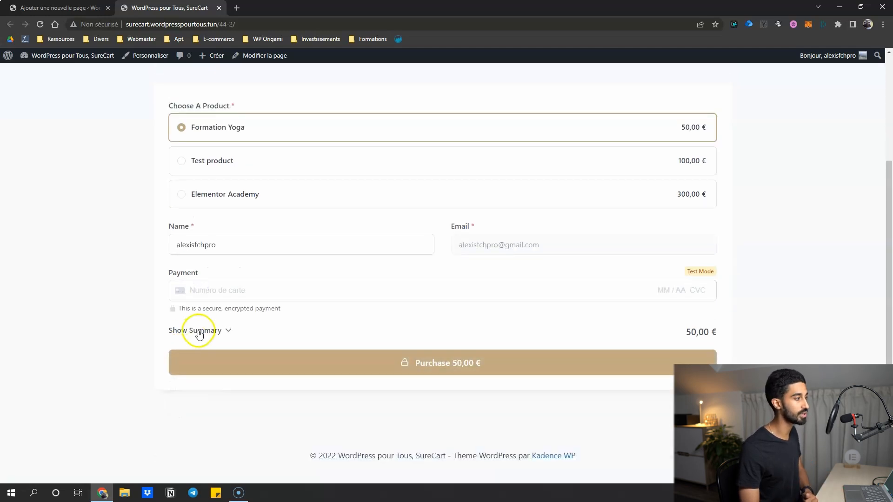
left_click(195, 332)
left_click(196, 291)
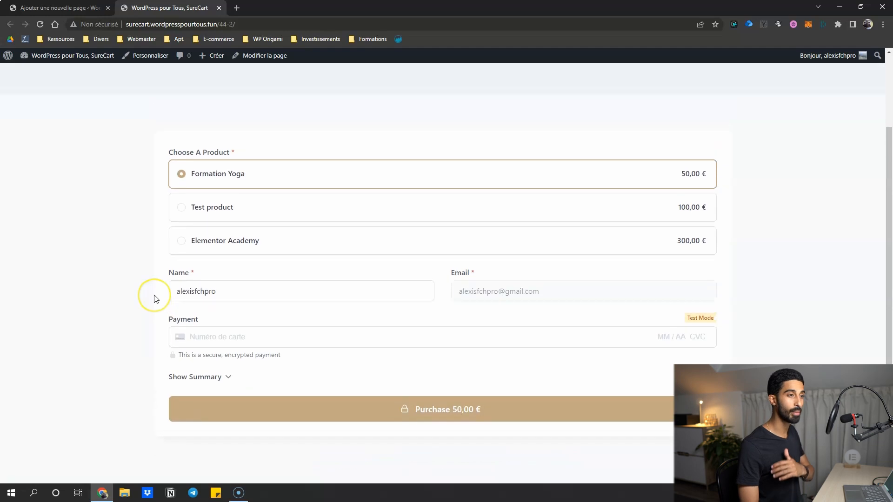
left_click(213, 202)
left_click(207, 238)
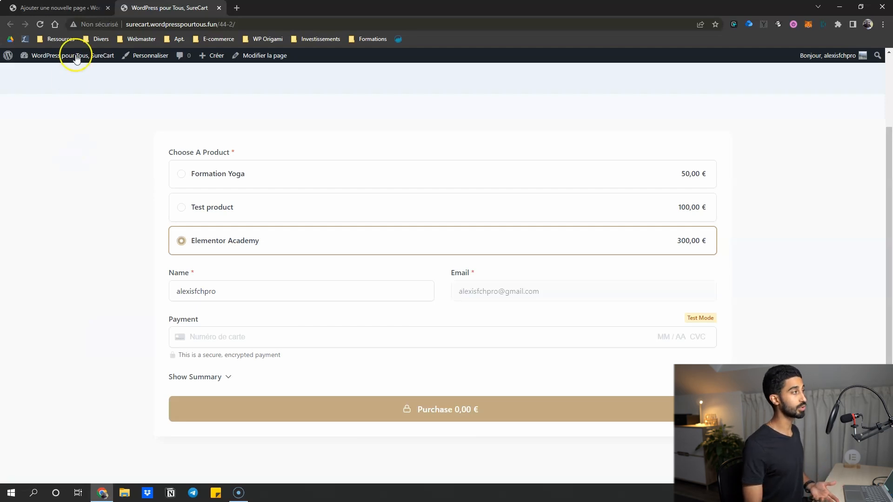
Leave the page editor and open Test product for editing in the SureCart products.
left_click(81, 8)
left_click(17, 64)
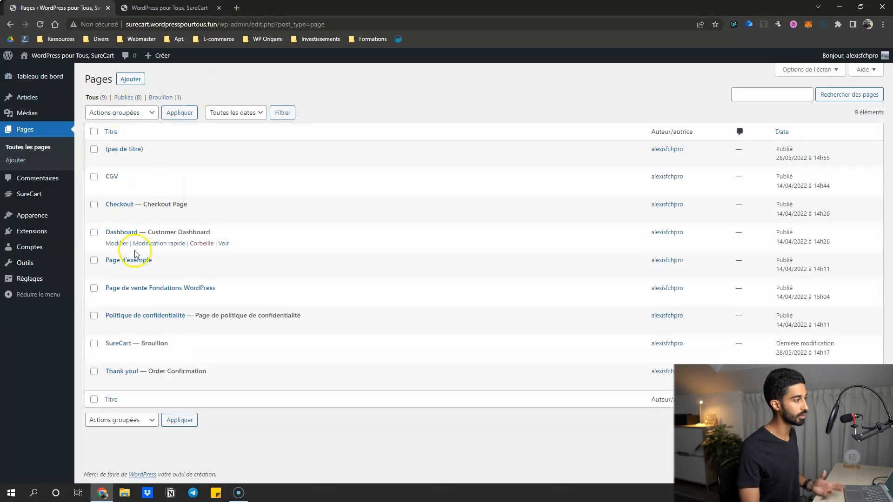
mouse_move(44, 191)
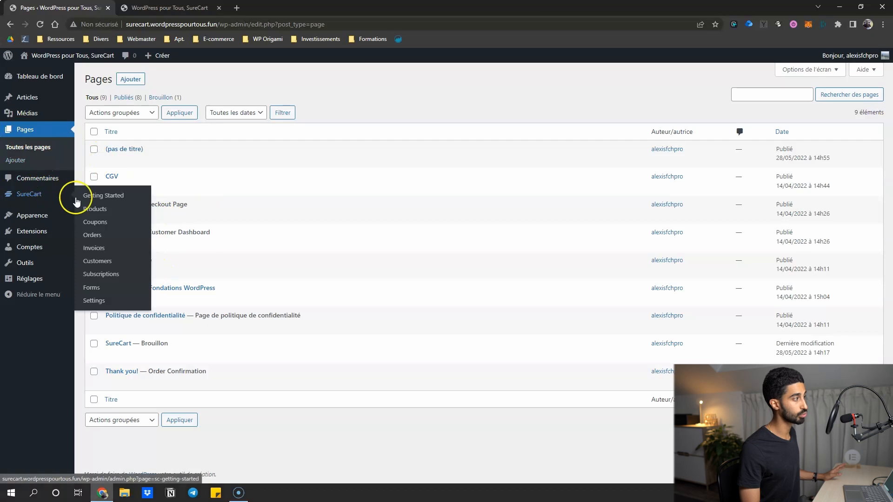
left_click(130, 231)
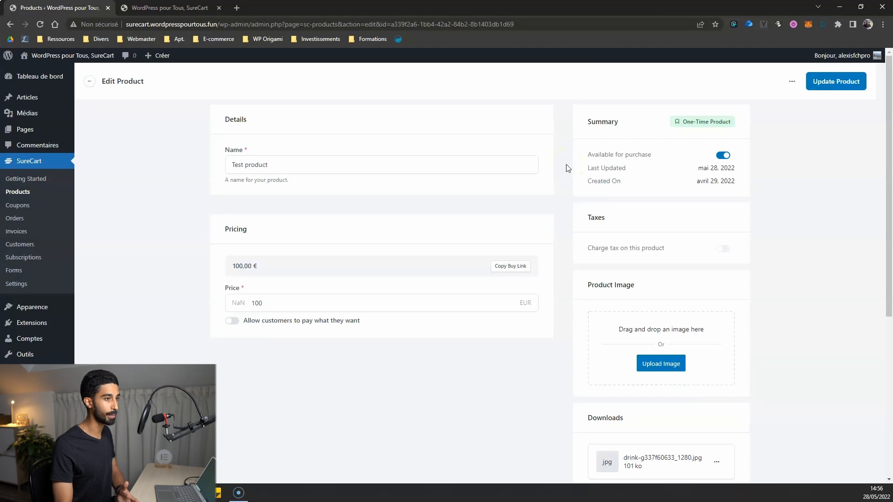
Start a new integration for Test product and list the available integration types.
scroll(575, 182, "down", 5)
scroll(575, 181, "down", 1)
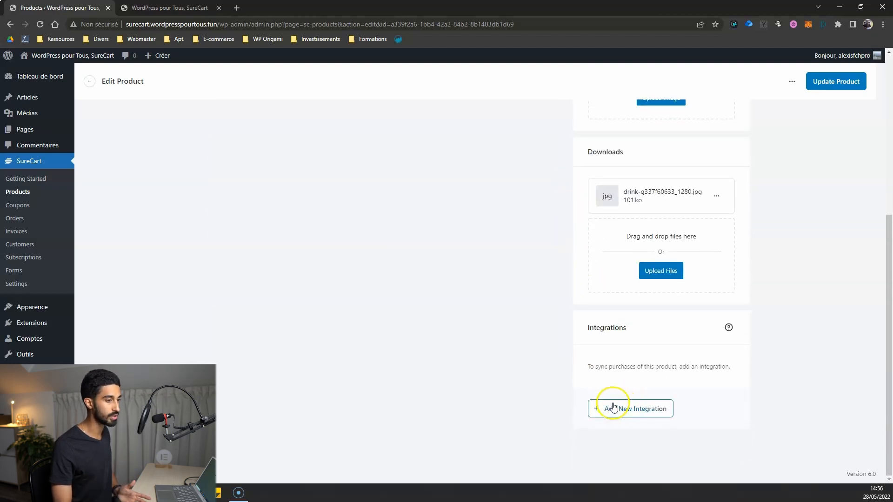
left_click(627, 412)
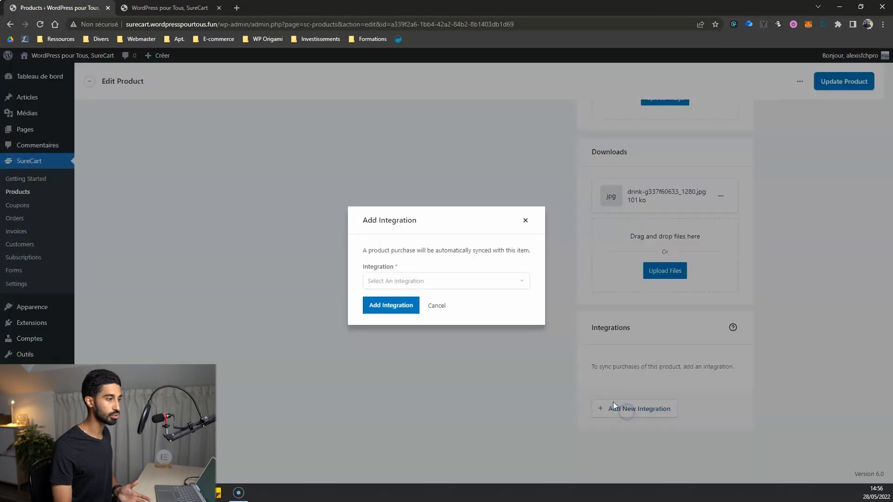
left_click(407, 284)
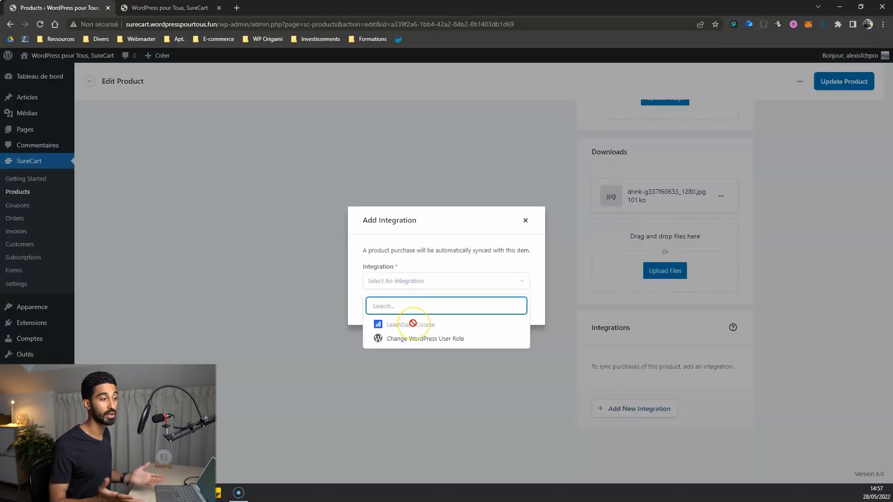
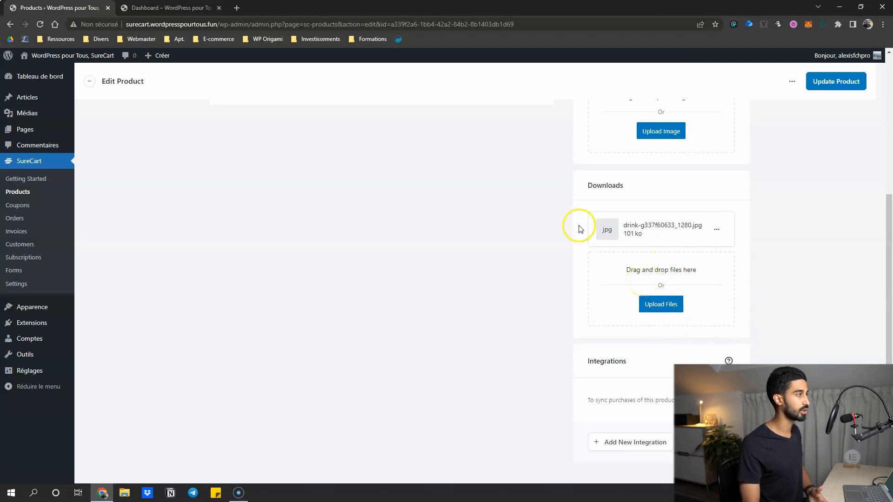
Look over the subscriptions, downloads, payment and order history sections of the customer dashboard.
left_click(154, 8)
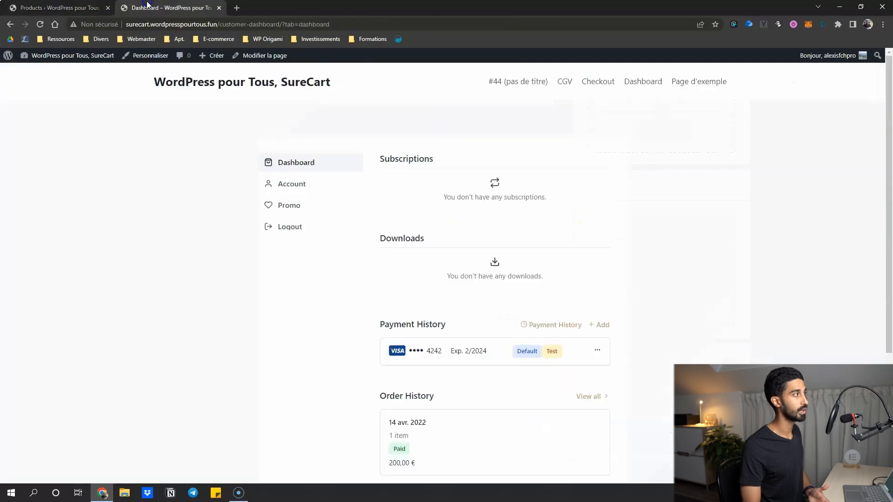
scroll(396, 234, "down", 1)
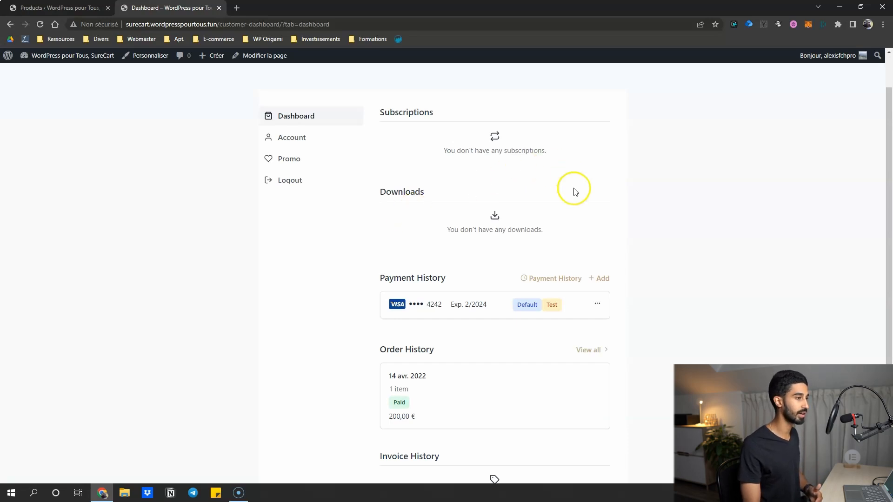
Look over the invoice history of the customer dashboard, and view its Account and Promo sections.
scroll(444, 217, "down", 2)
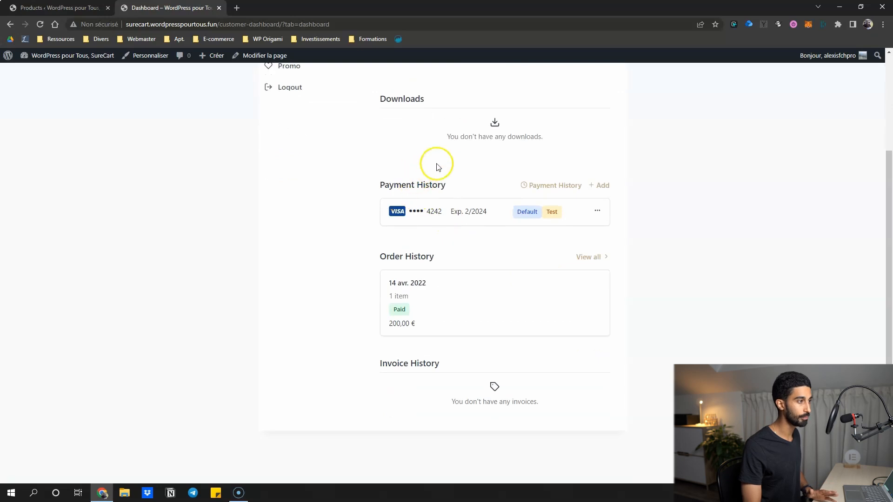
scroll(409, 214, "down", 1)
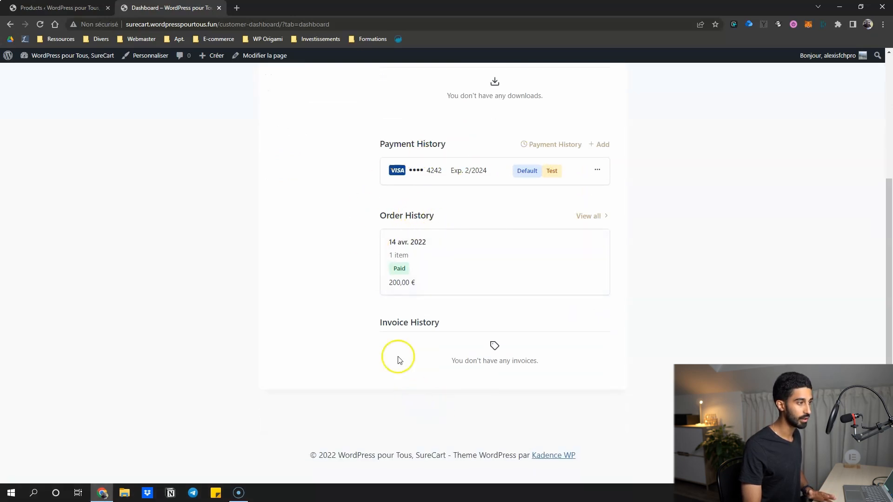
scroll(375, 335, "up", 4)
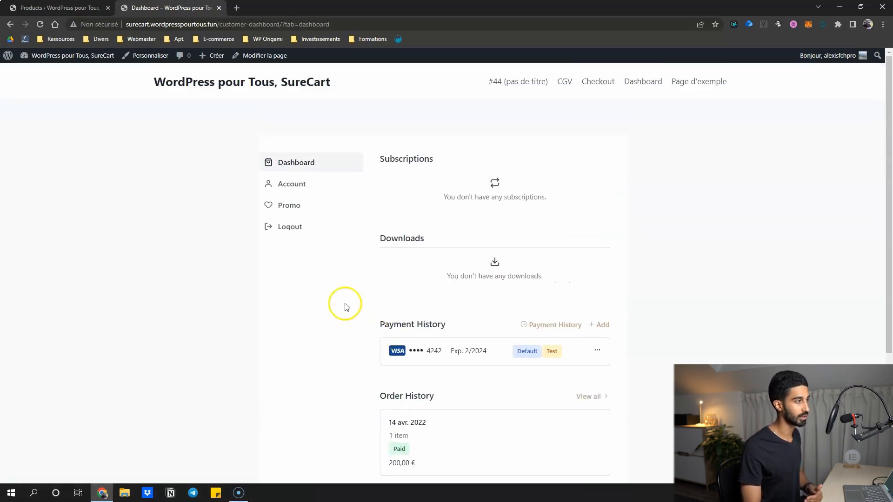
left_click(293, 183)
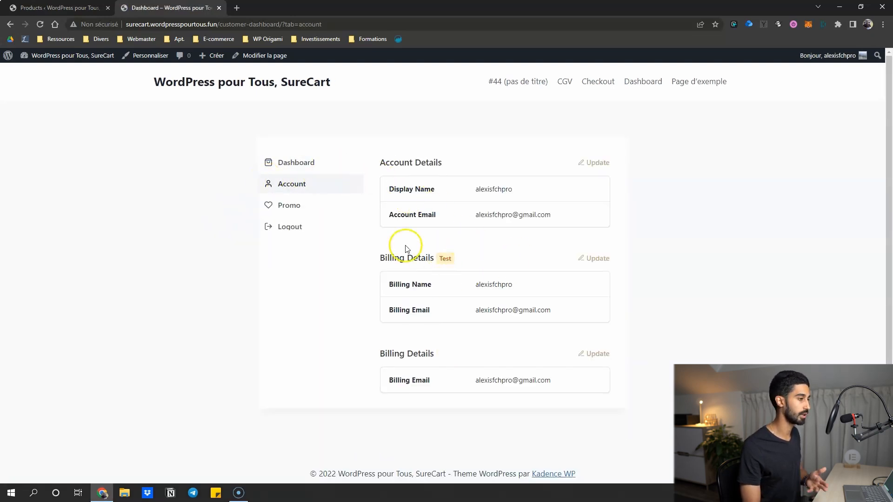
left_click(300, 209)
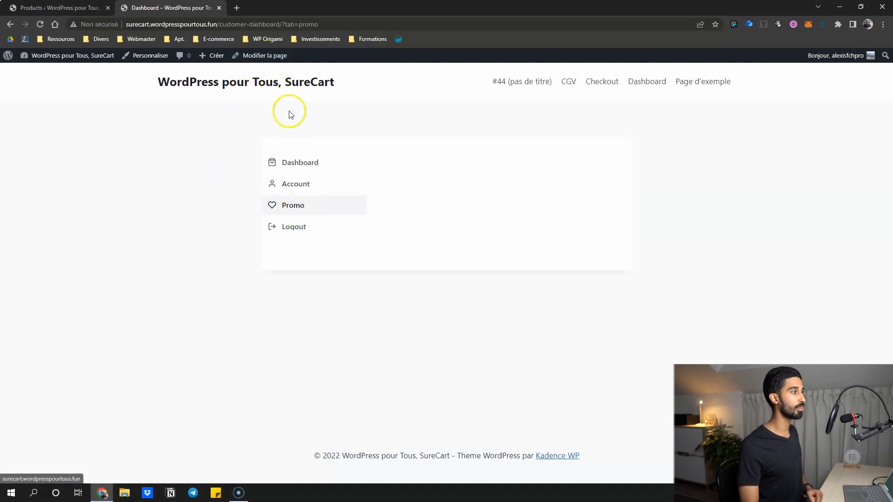
Open the customer dashboard page for editing and list the blocks available for the empty Promo tab.
left_click(272, 57)
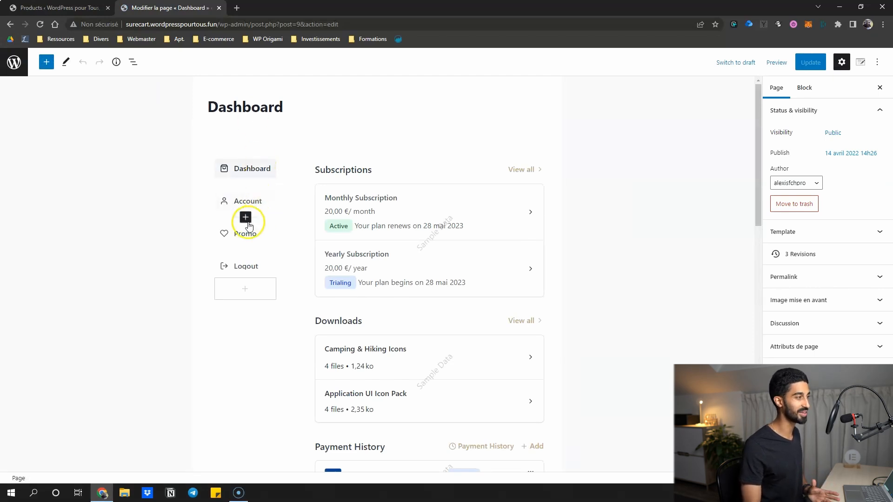
left_click(237, 239)
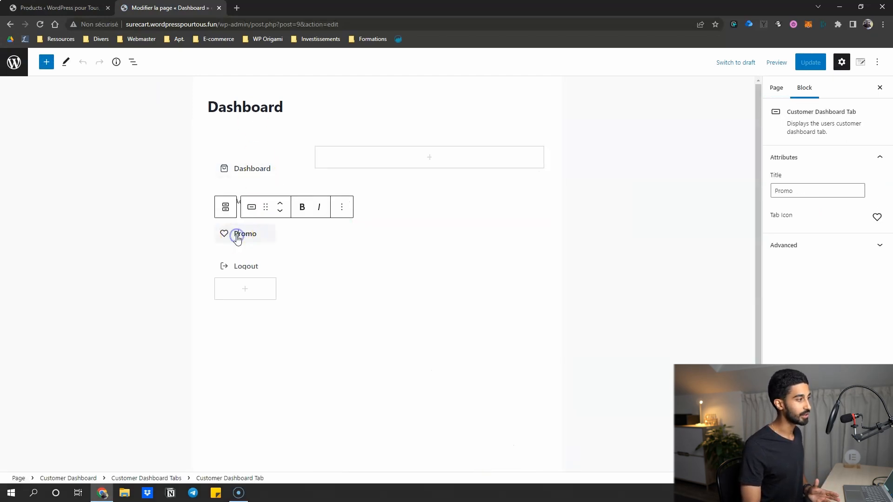
left_click(431, 158)
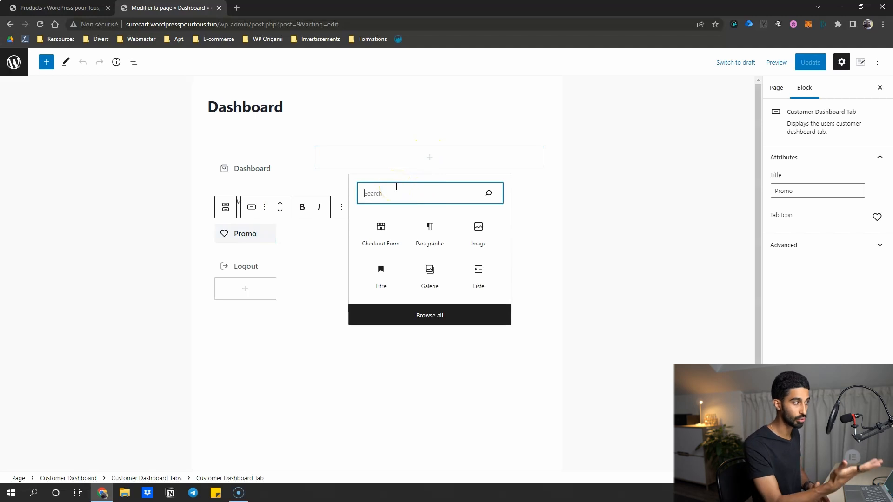
left_click(381, 194)
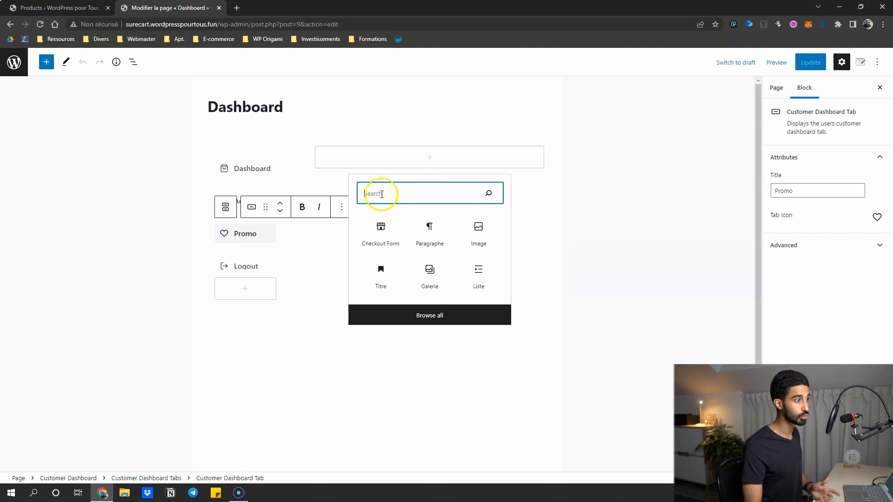
Try adding a new tab to the customer dashboard and moving it above the Logout tab.
left_click(244, 291)
left_click(248, 305)
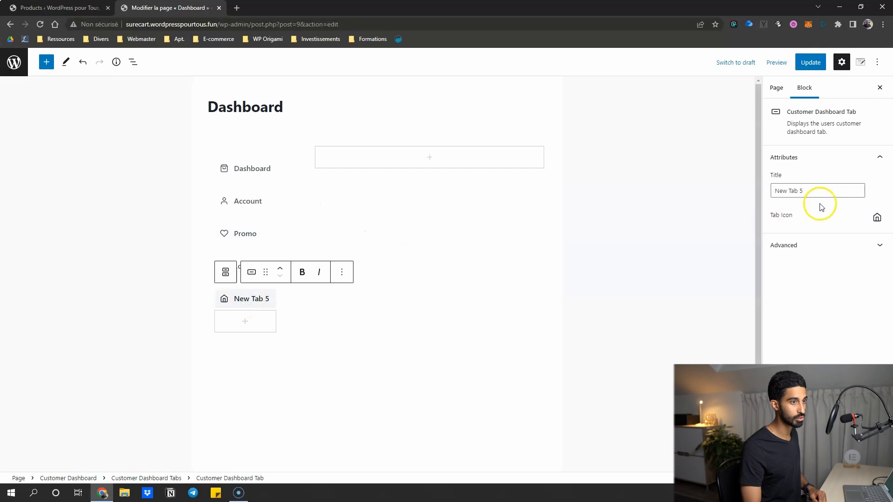
triple_click(813, 193)
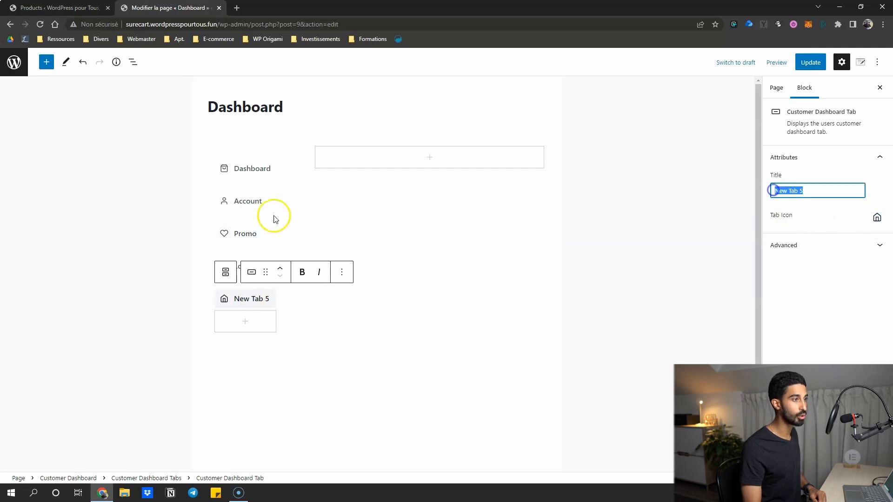
left_click(280, 266)
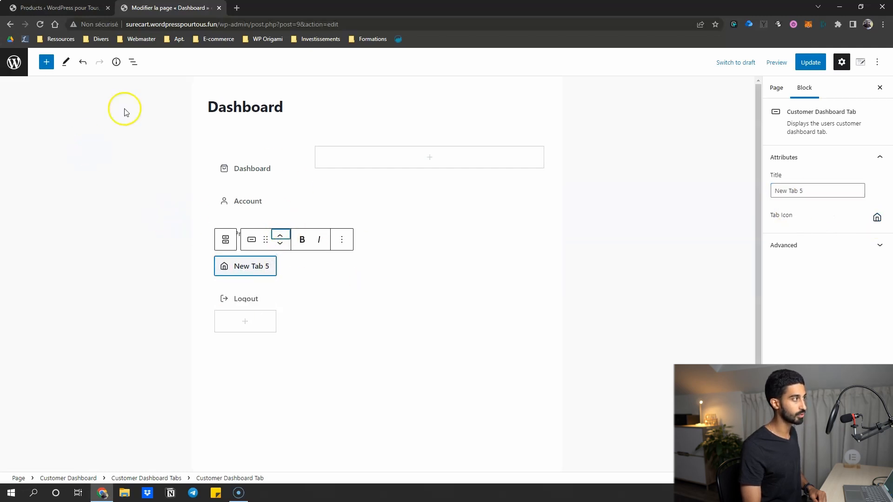
Try moving the Account tab's Account Details block below Billing Details, and return it above that block.
left_click(255, 171)
left_click(248, 201)
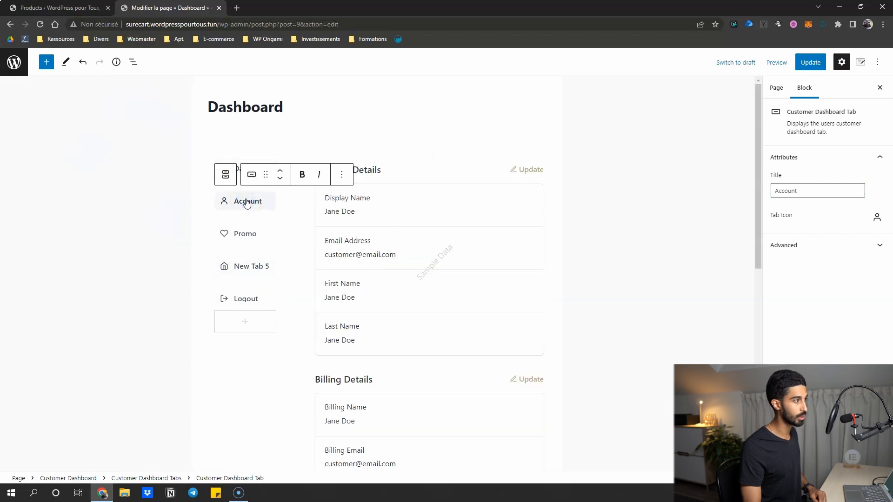
left_click(479, 181)
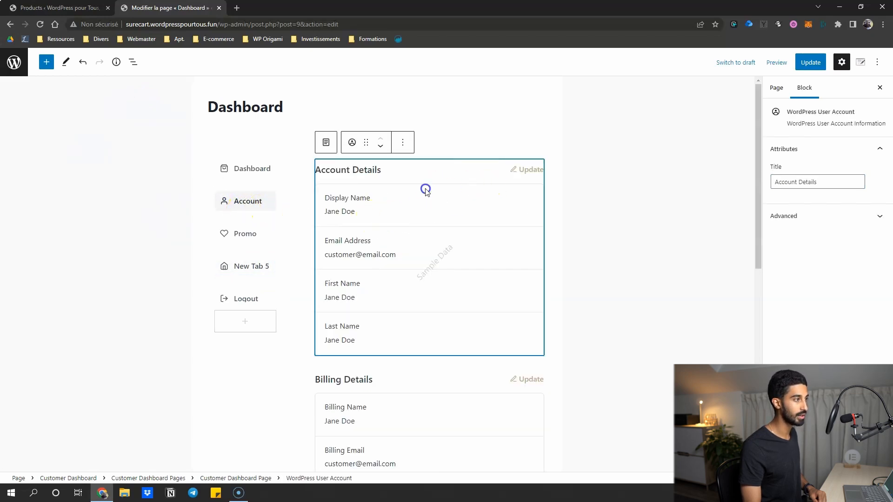
scroll(395, 255, "down", 2)
scroll(391, 158, "up", 1)
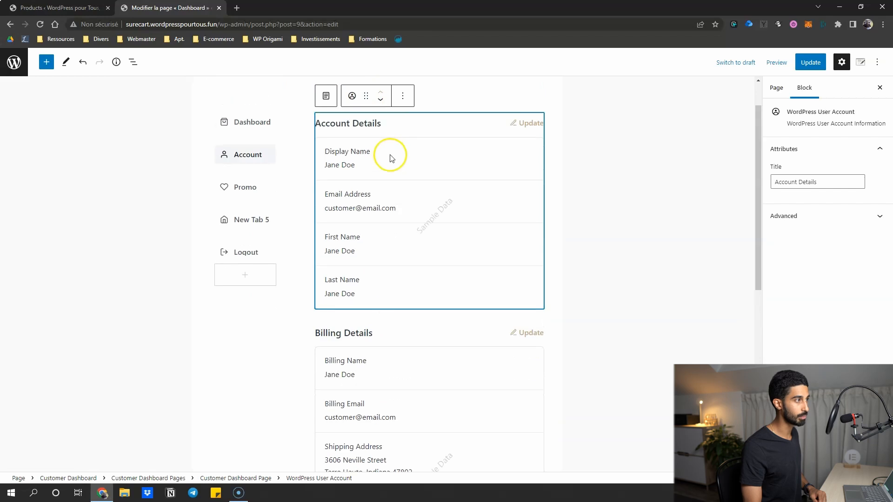
left_click(381, 99)
scroll(378, 149, "up", 3)
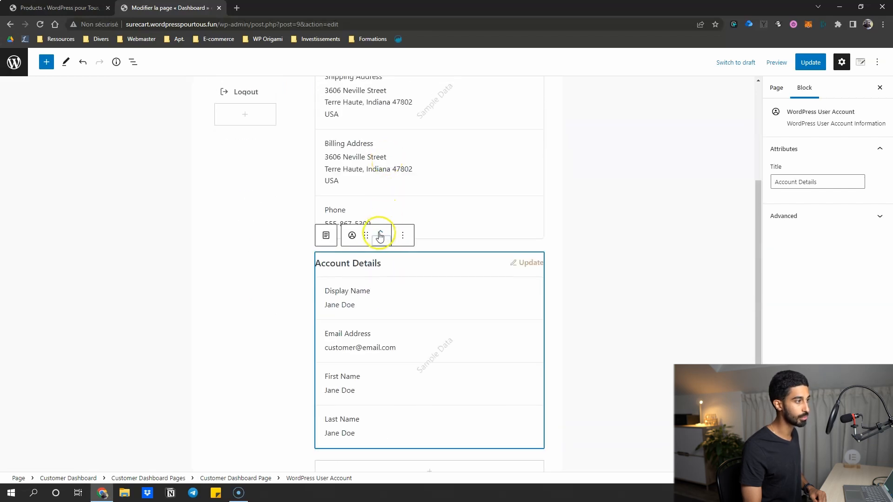
left_click(381, 235)
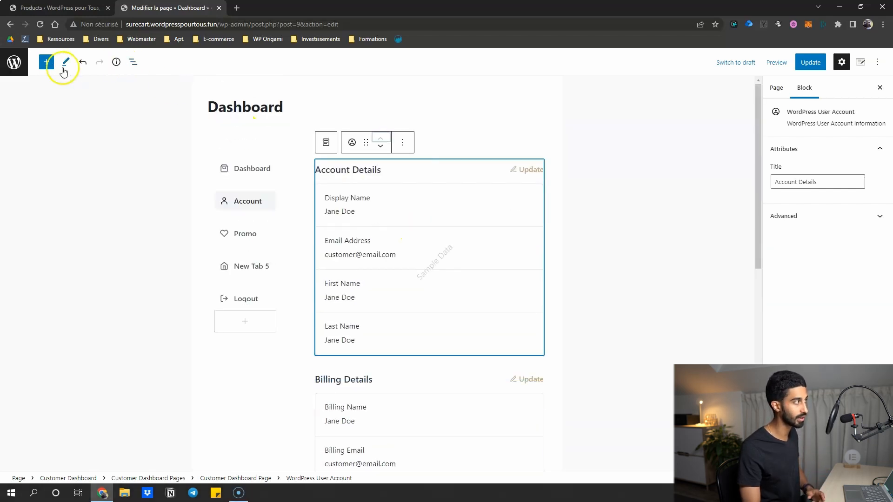
Examine the dashboard page's block structure, including its tabs, pages, and the logout page's heading and button.
left_click(245, 168)
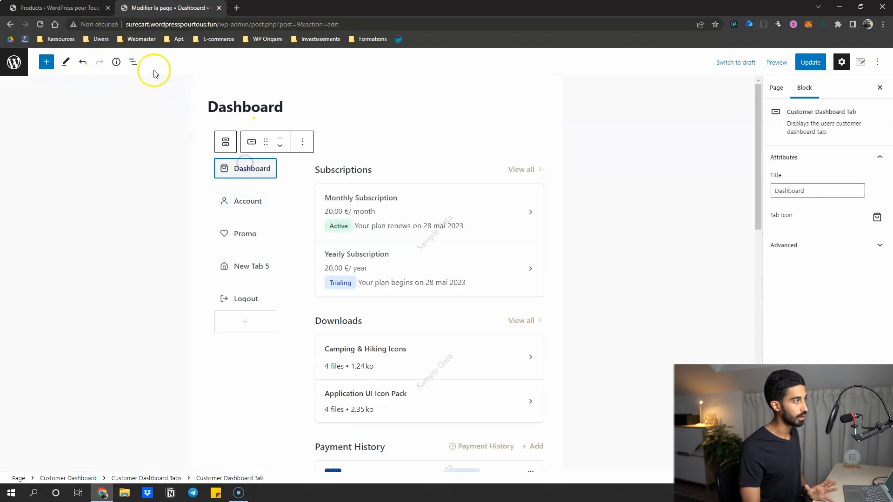
left_click(132, 62)
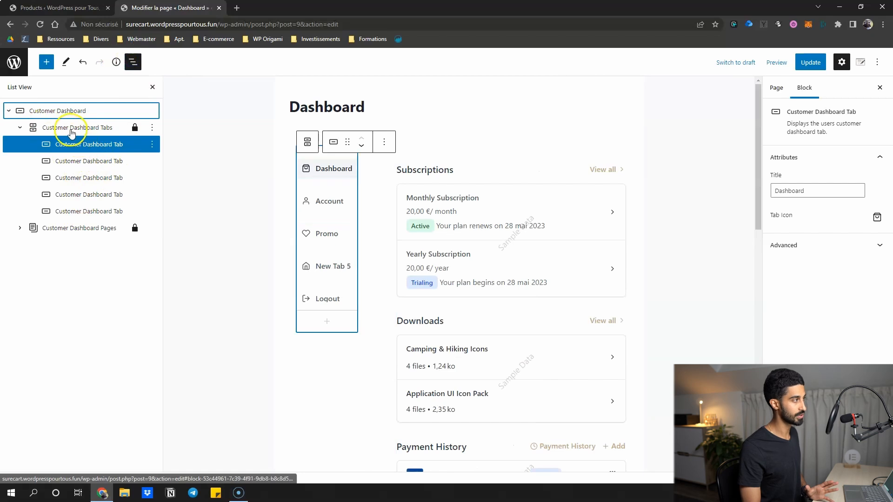
left_click(73, 161)
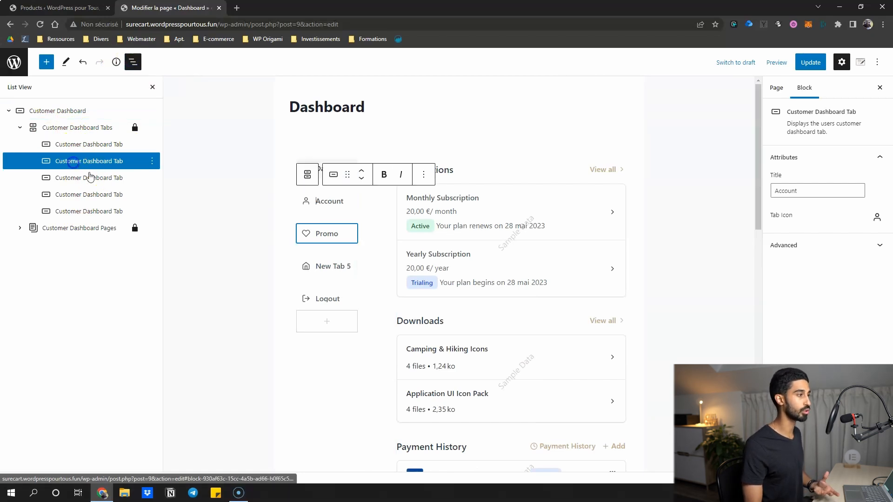
left_click(70, 228)
left_click(20, 229)
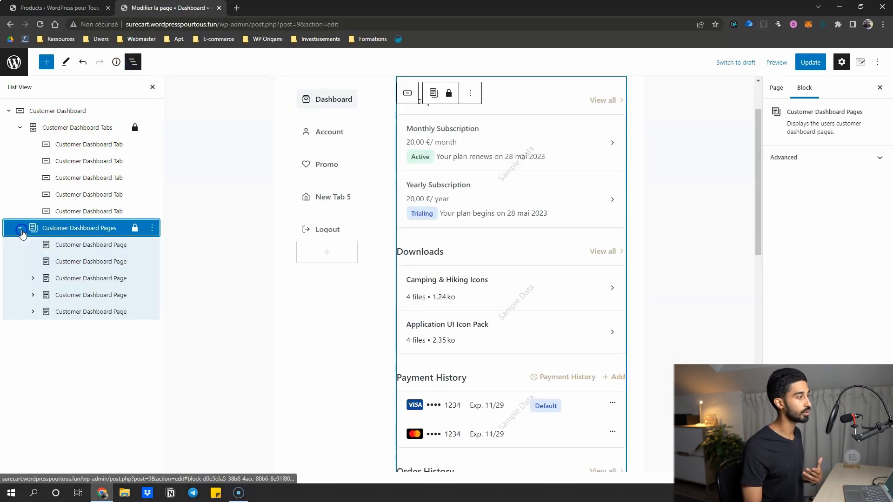
left_click(31, 278)
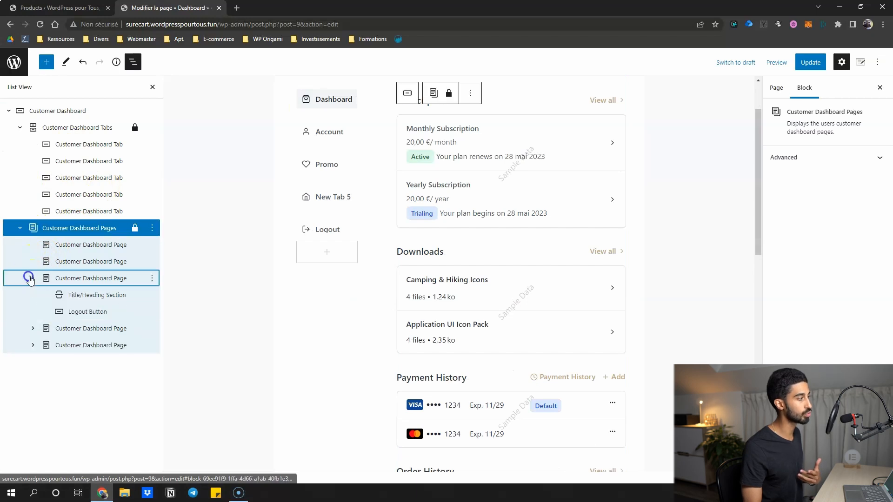
left_click(60, 295)
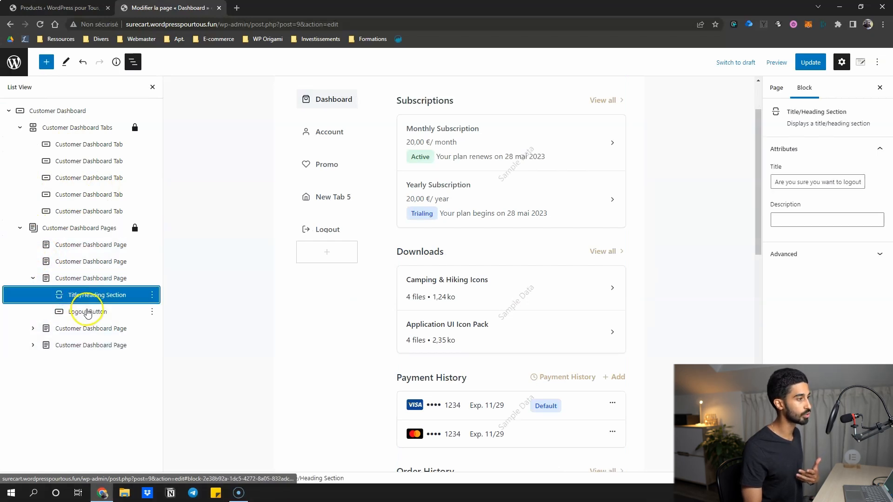
left_click(87, 313)
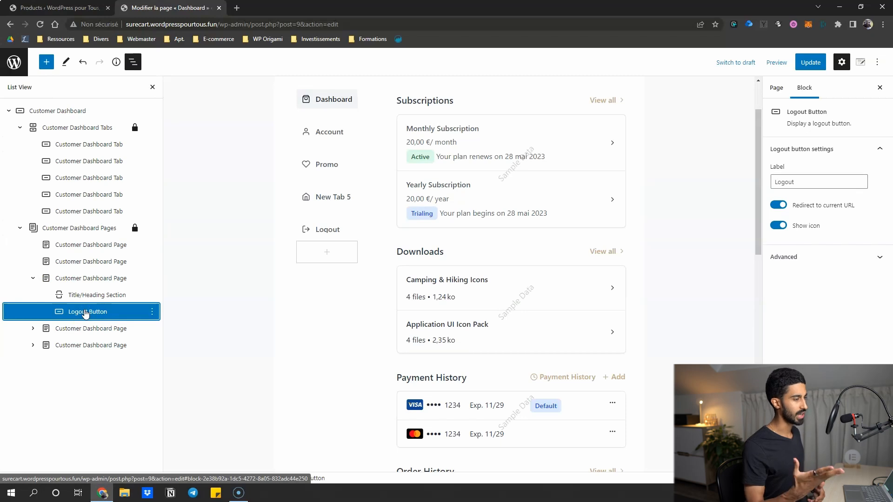
Leave the page editor without saving and visit the site's Checkout page and customer dashboard.
left_click(13, 62)
left_click(493, 84)
left_click(58, 56)
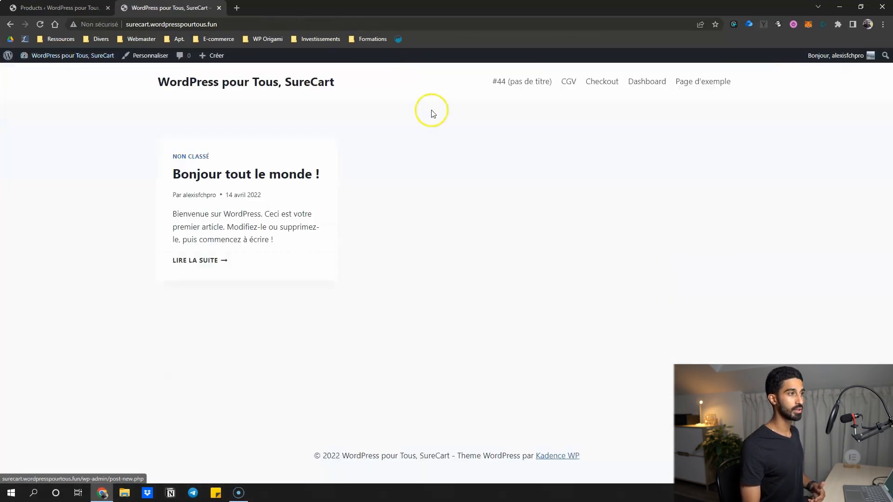
left_click(610, 83)
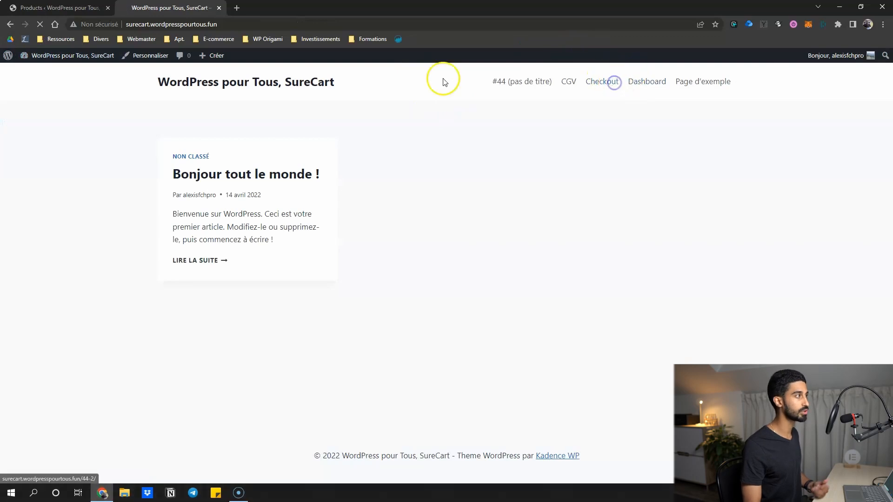
left_click(649, 82)
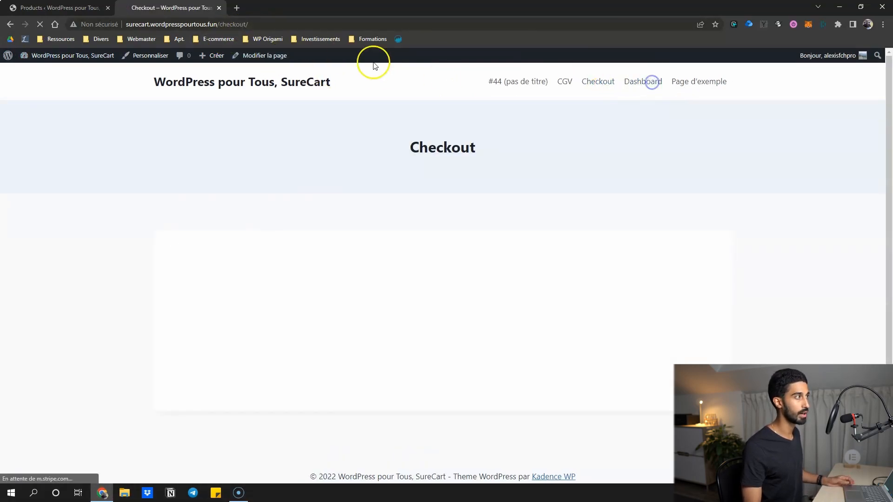
Open the customer dashboard address in a private browser window to view its sign-in form, and close that window.
left_click_drag(271, 24, 118, 42)
key("ctrl+c")
key("ctrl+shift+n")
key("ctrl+v")
key("Return")
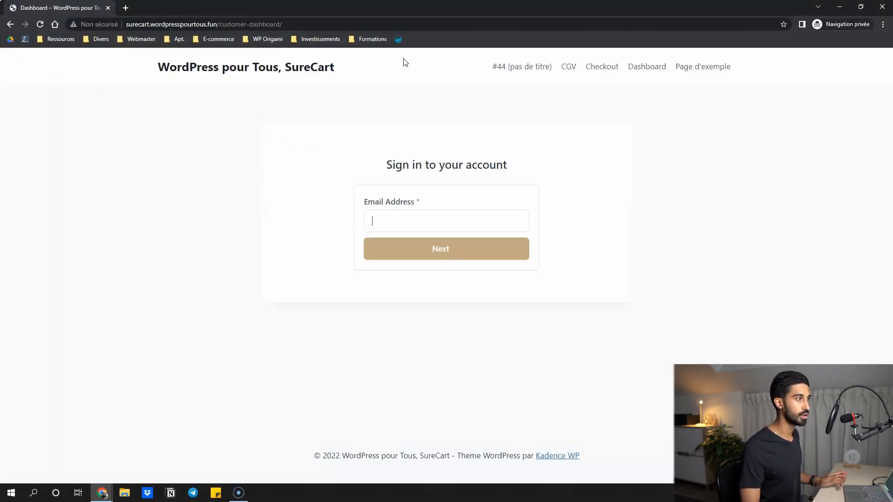
left_click_drag(217, 24, 282, 24)
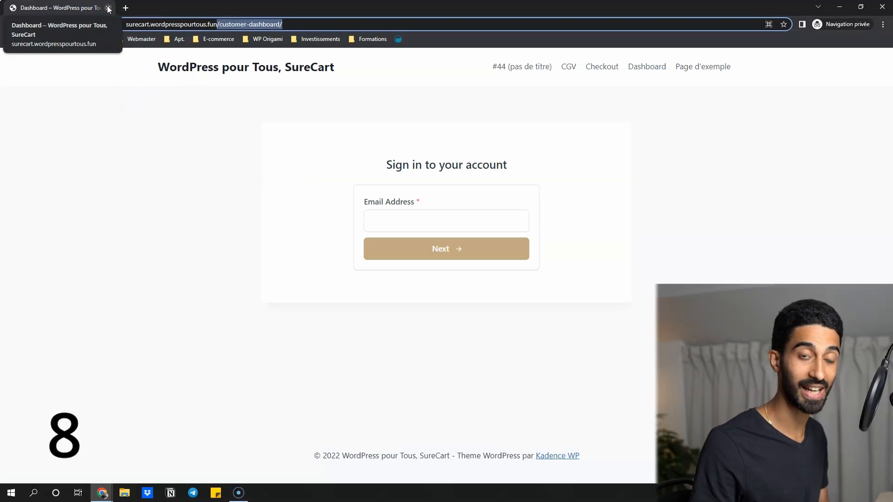
left_click(107, 9)
Look through the coupons, invoices, orders and subscriptions sections of the SureCart admin.
left_click(25, 207)
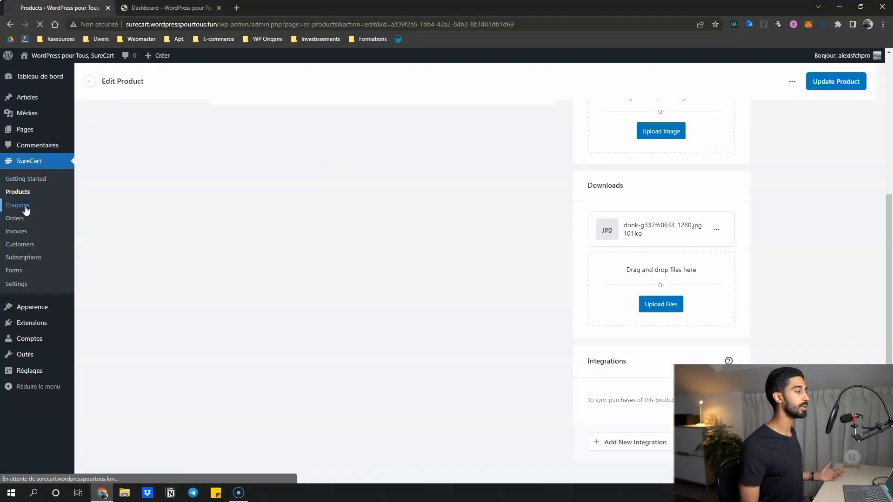
left_click(19, 235)
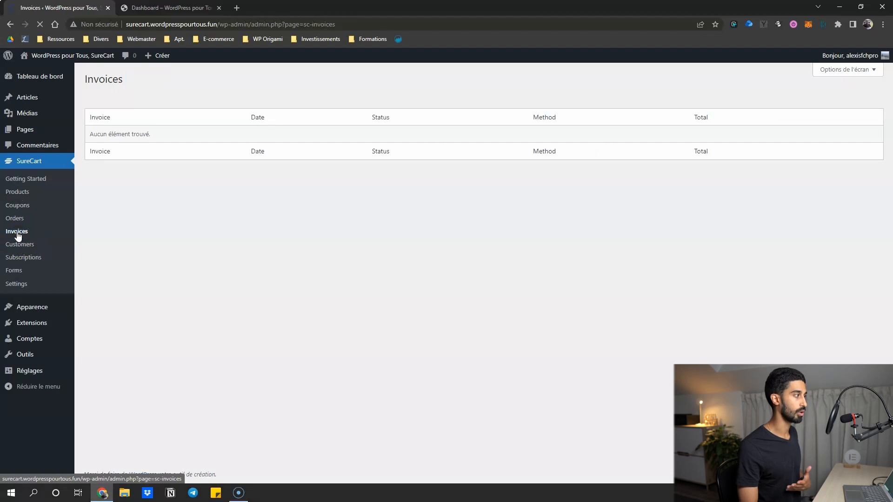
left_click(12, 219)
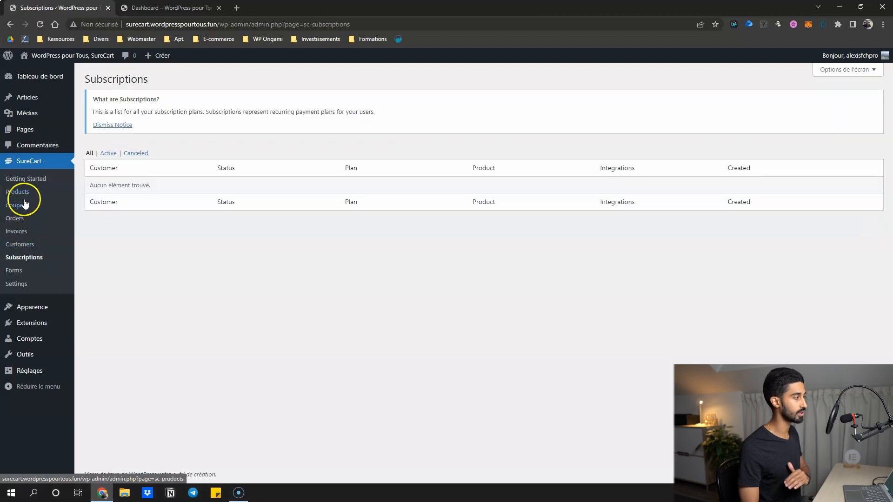
Review the SureCart store settings, design and branding settings, and customer notification settings.
left_click(18, 283)
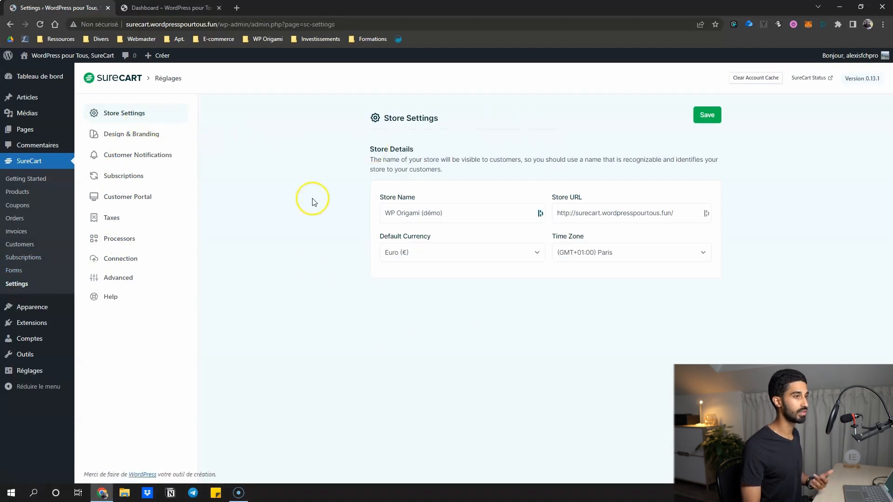
left_click(129, 135)
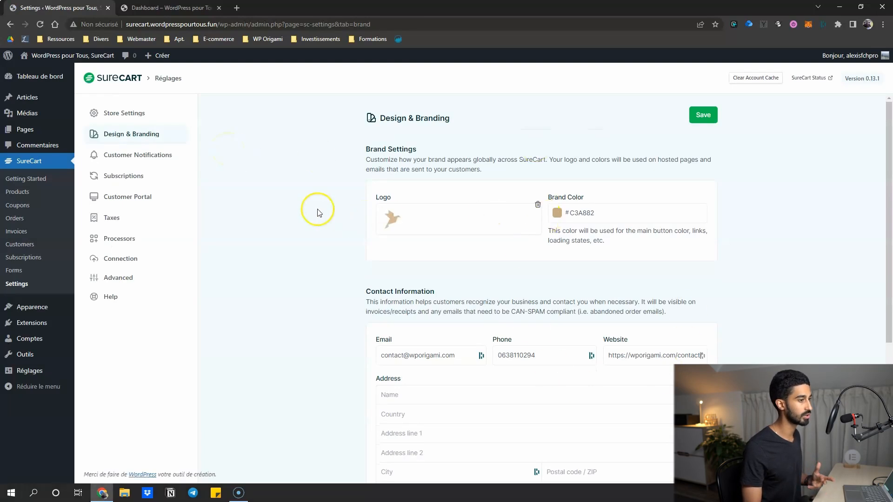
left_click(129, 156)
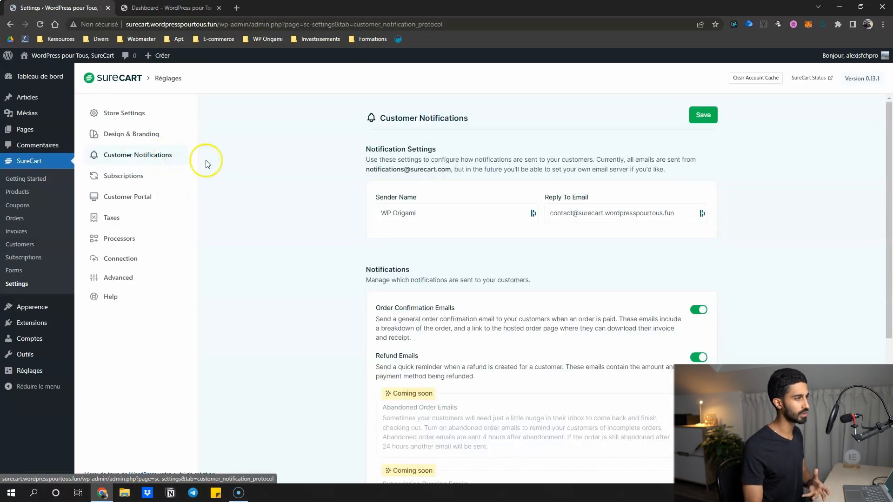
Read through the customer notification email options and the subscription settings for upgrades, downgrades, cancellations and failed payments.
scroll(344, 230, "down", 5)
scroll(344, 234, "up", 4)
scroll(277, 217, "up", 1)
scroll(302, 231, "up", 1)
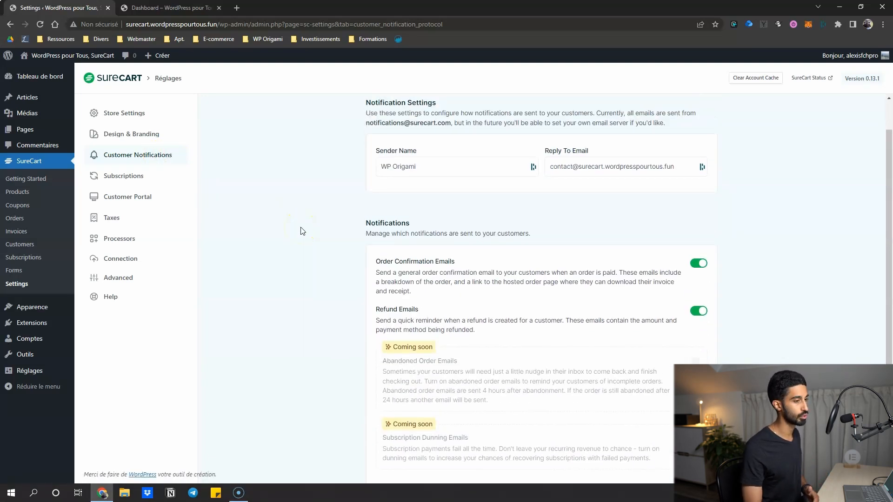
left_click(114, 182)
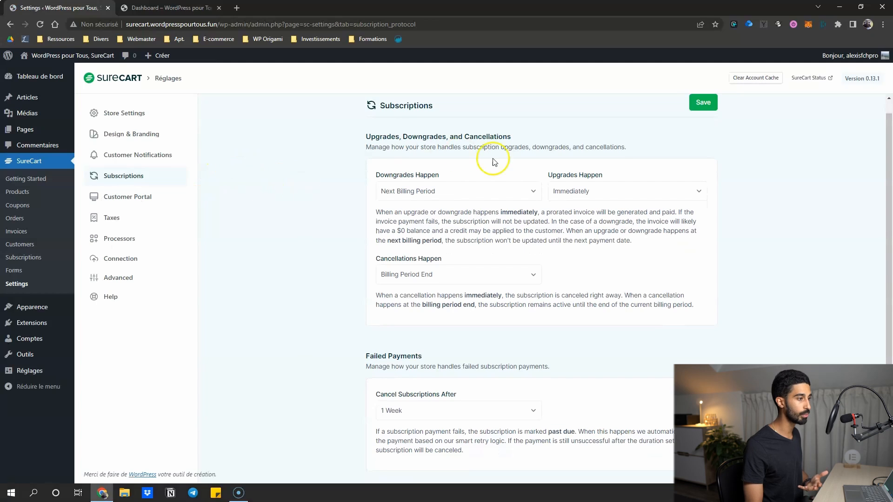
scroll(311, 242, "up", 1)
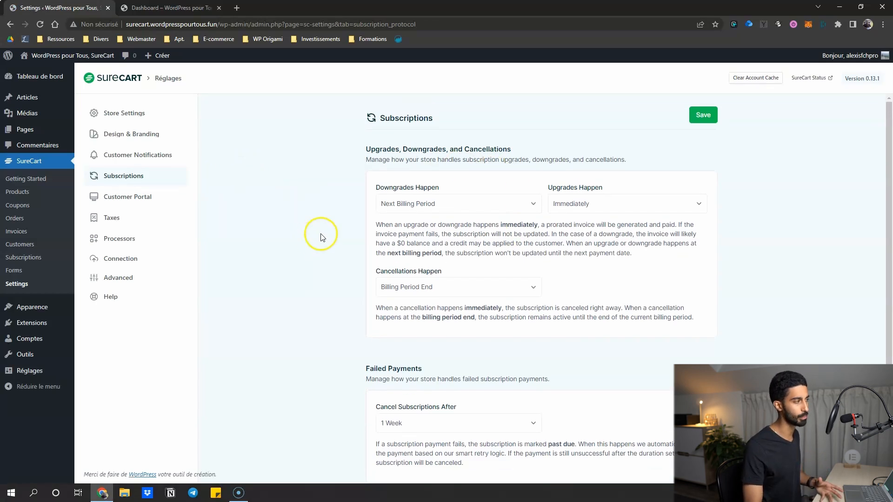
Look through the store's customer portal, tax, payment processor, connection and advanced settings.
left_click(138, 198)
left_click(124, 225)
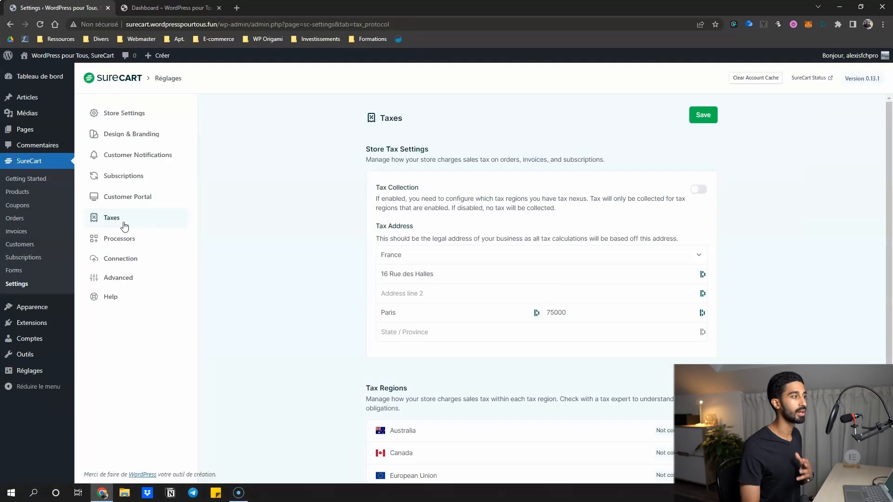
scroll(333, 175, "down", 1)
scroll(314, 186, "up", 1)
scroll(484, 373, "down", 1)
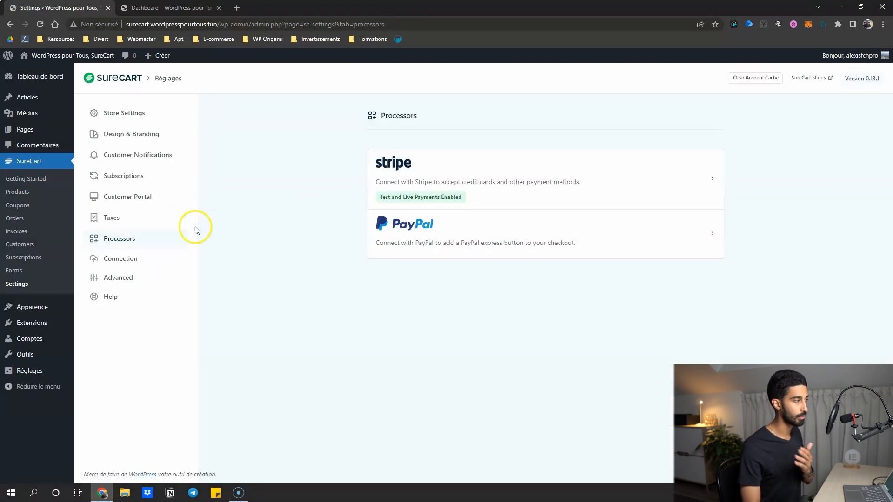
left_click(122, 257)
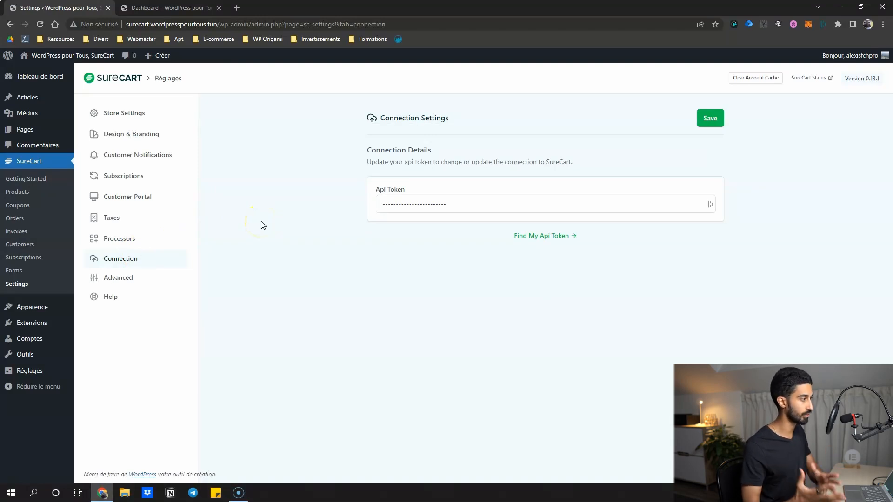
left_click(108, 280)
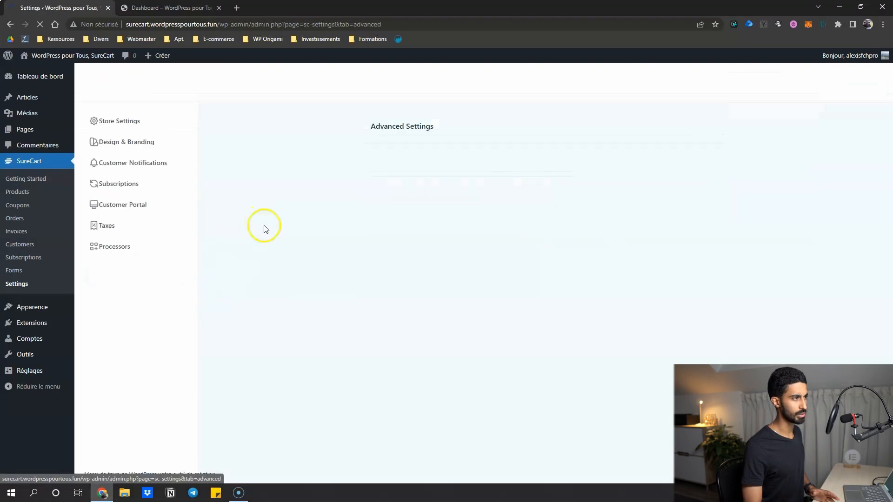